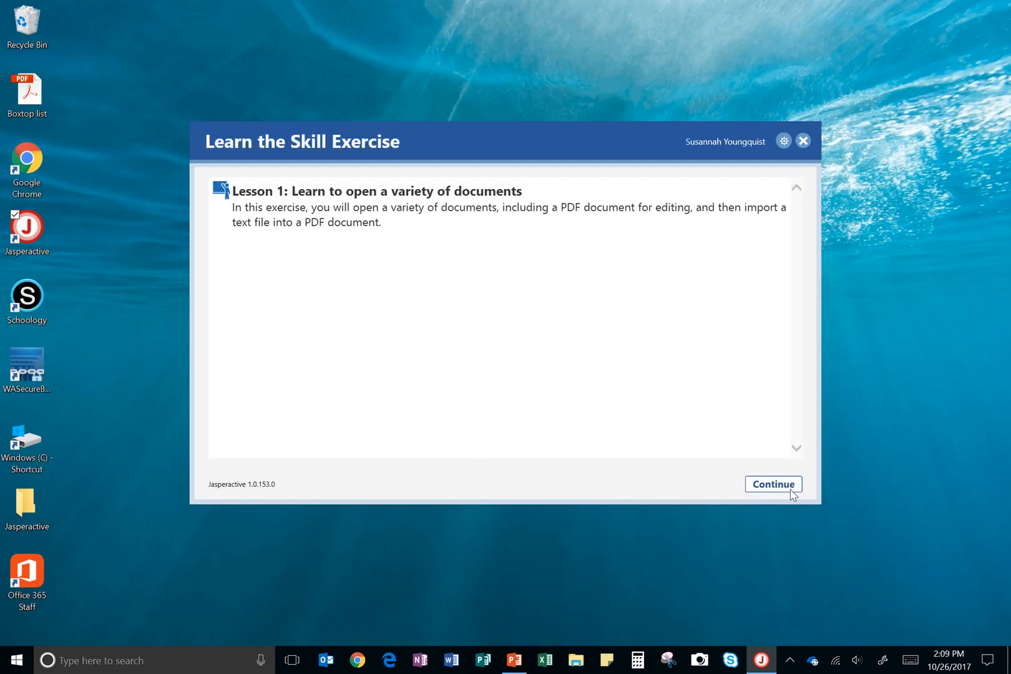
Start the Lesson 1 exercise and clear the Mark as answered flag on all six tasks, from task 6 back to task 1
left_click(774, 485)
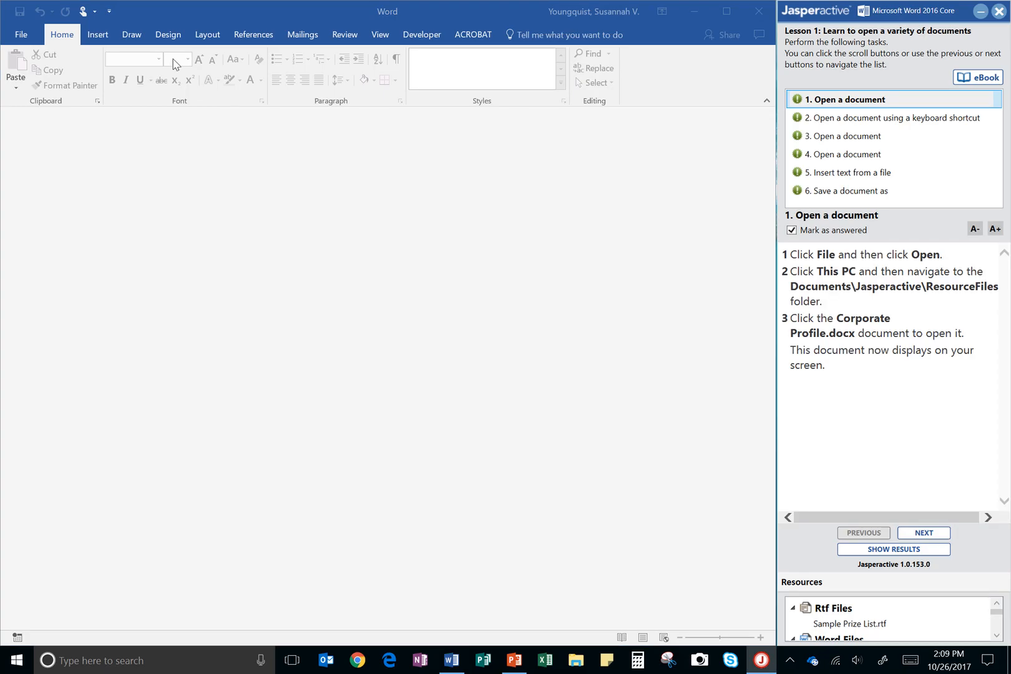
left_click(822, 191)
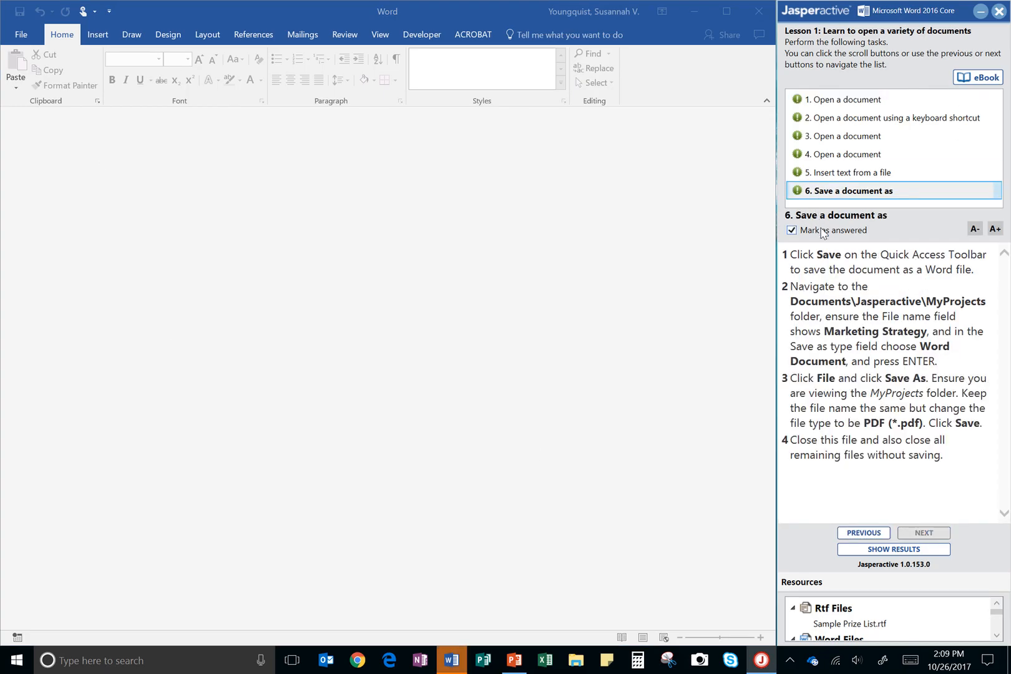
left_click(839, 173)
left_click(826, 230)
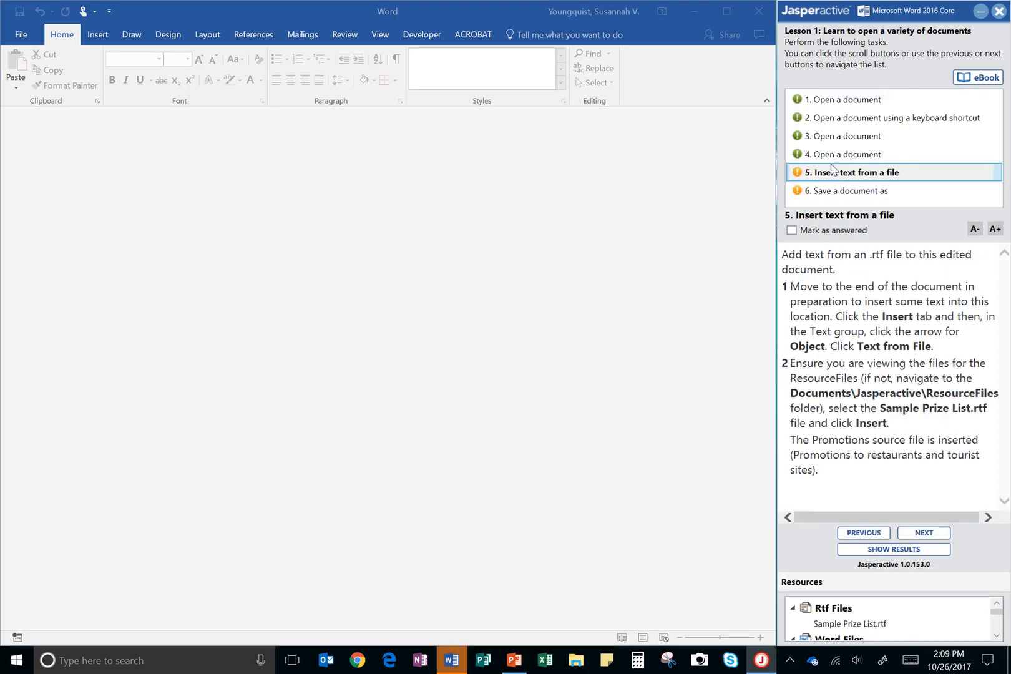
left_click(825, 155)
left_click(828, 231)
left_click(844, 136)
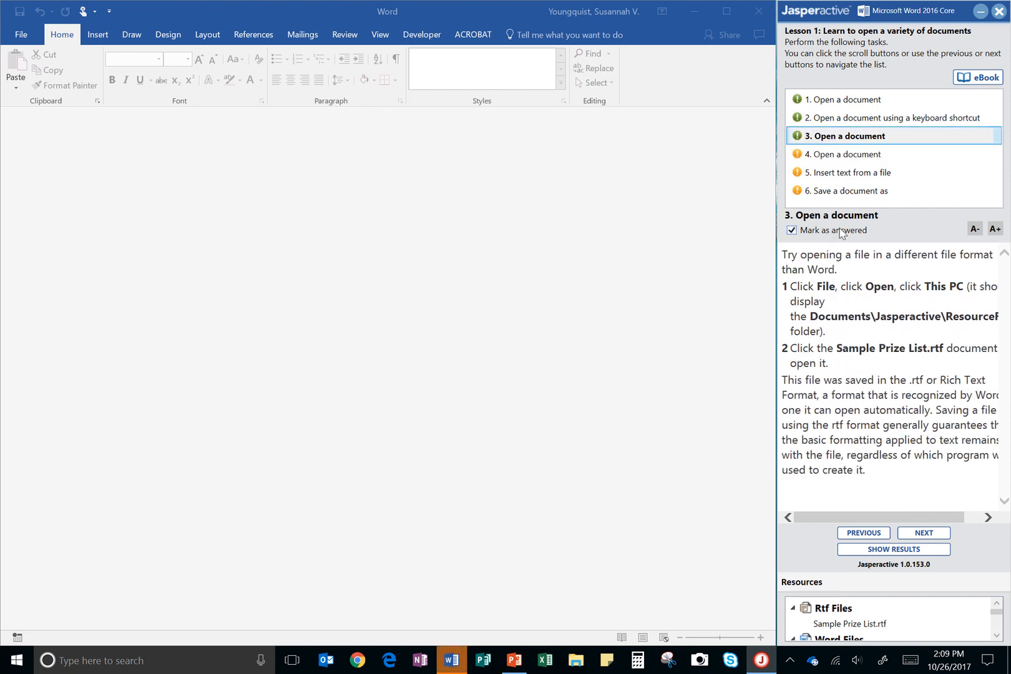
left_click(833, 230)
left_click(840, 118)
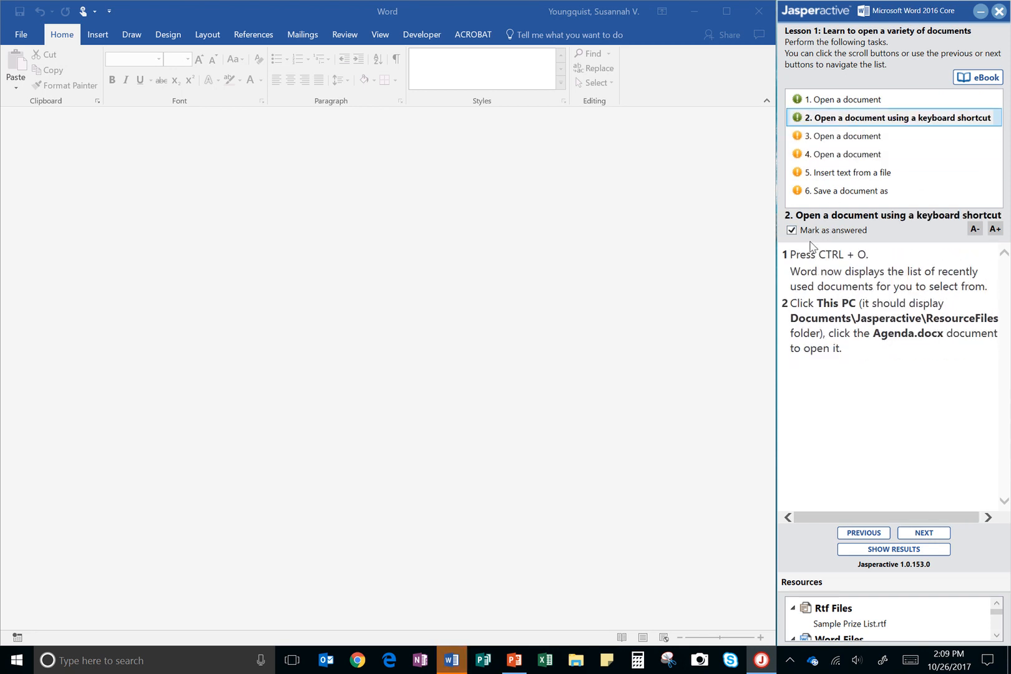
left_click(815, 232)
left_click(833, 101)
left_click(829, 231)
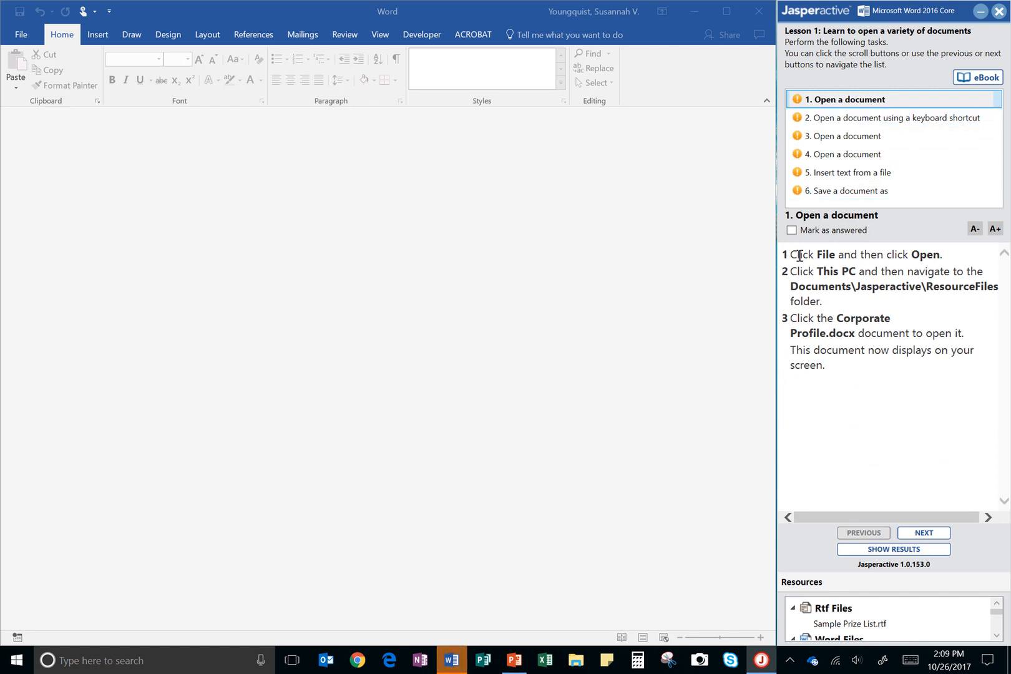
left_click(21, 35)
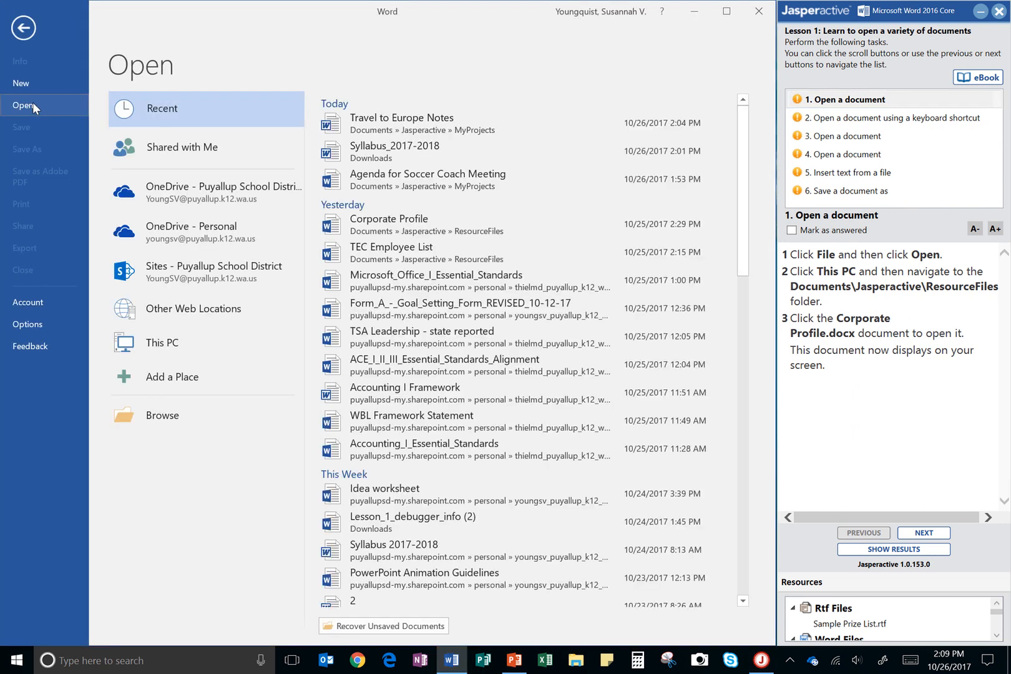
left_click(160, 348)
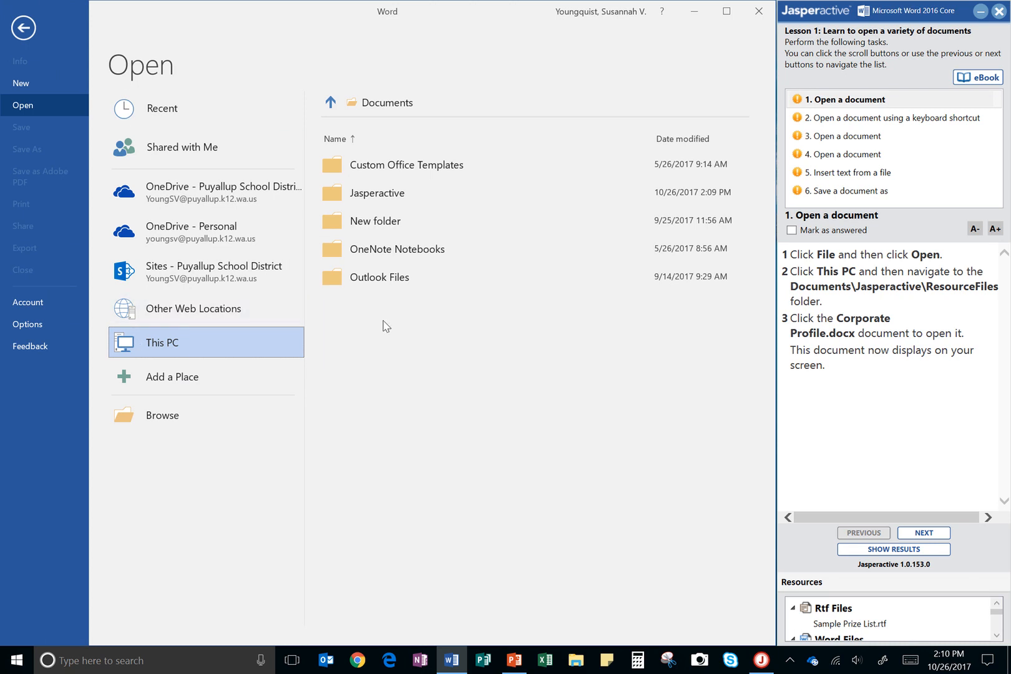
left_click(387, 193)
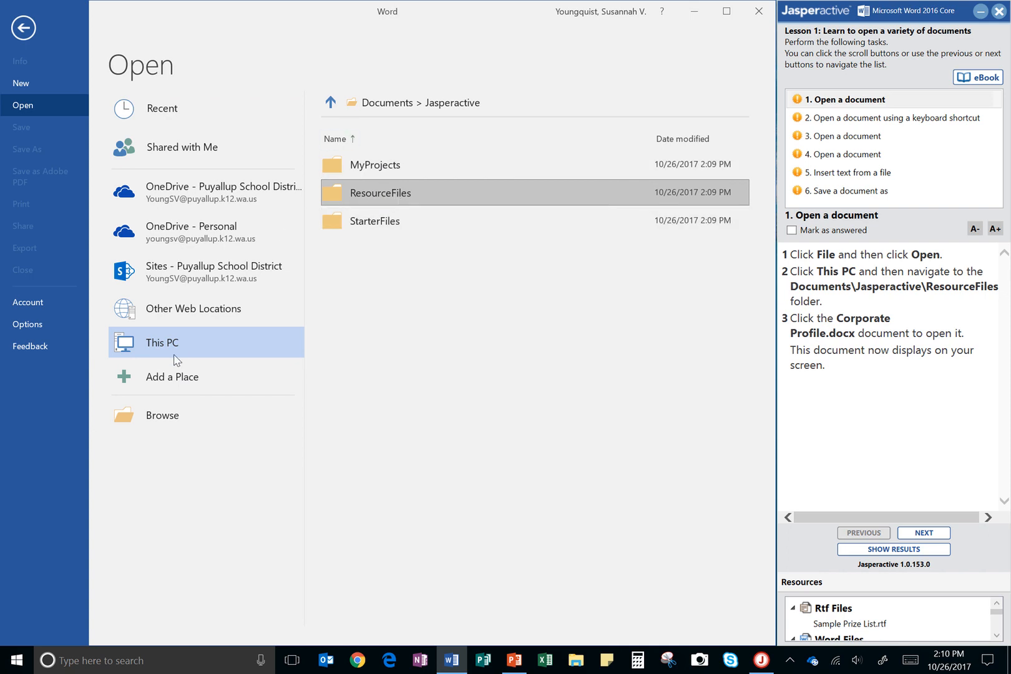
left_click(25, 32)
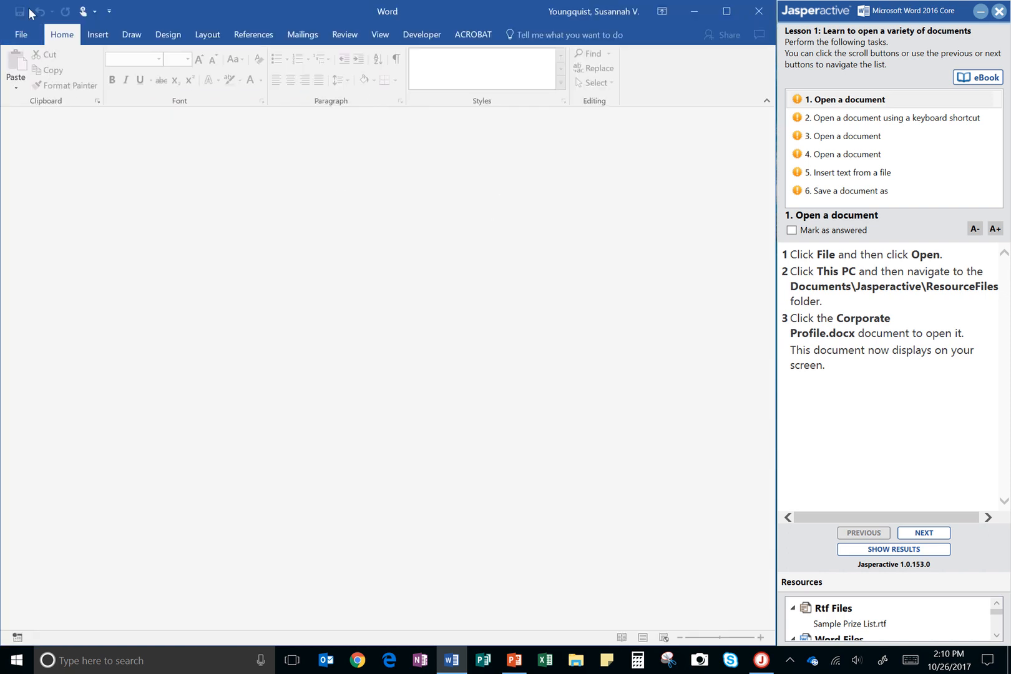
Open Corporate Profile.docx from the Documents\Jasperactive\ResourceFiles folder on This PC, then mark task 1 as answered and go to task 2
left_click(24, 35)
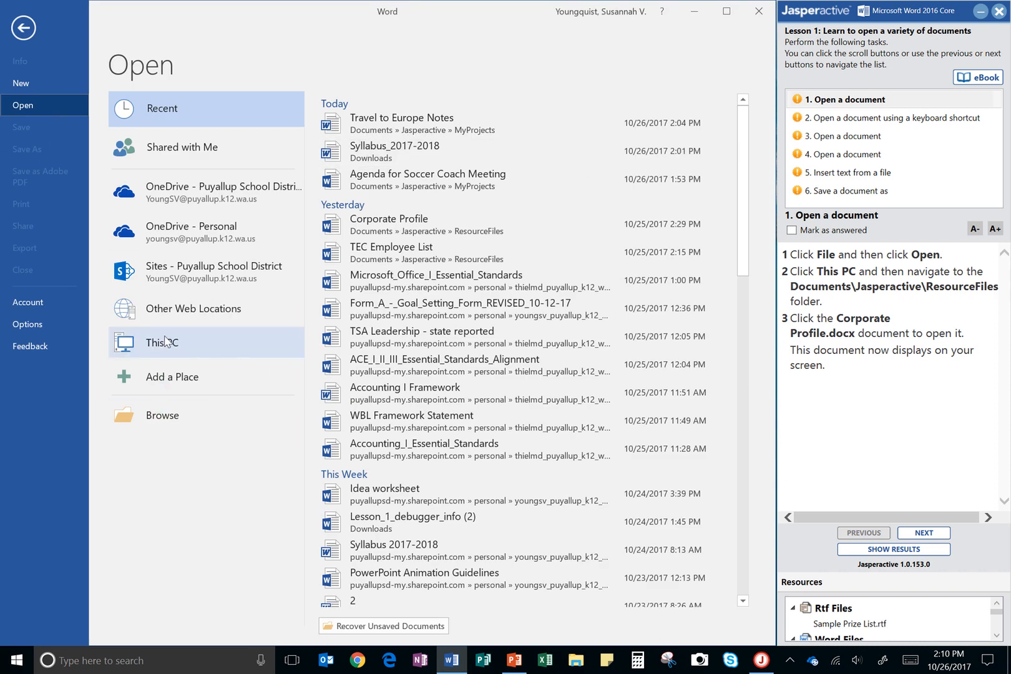
left_click(167, 341)
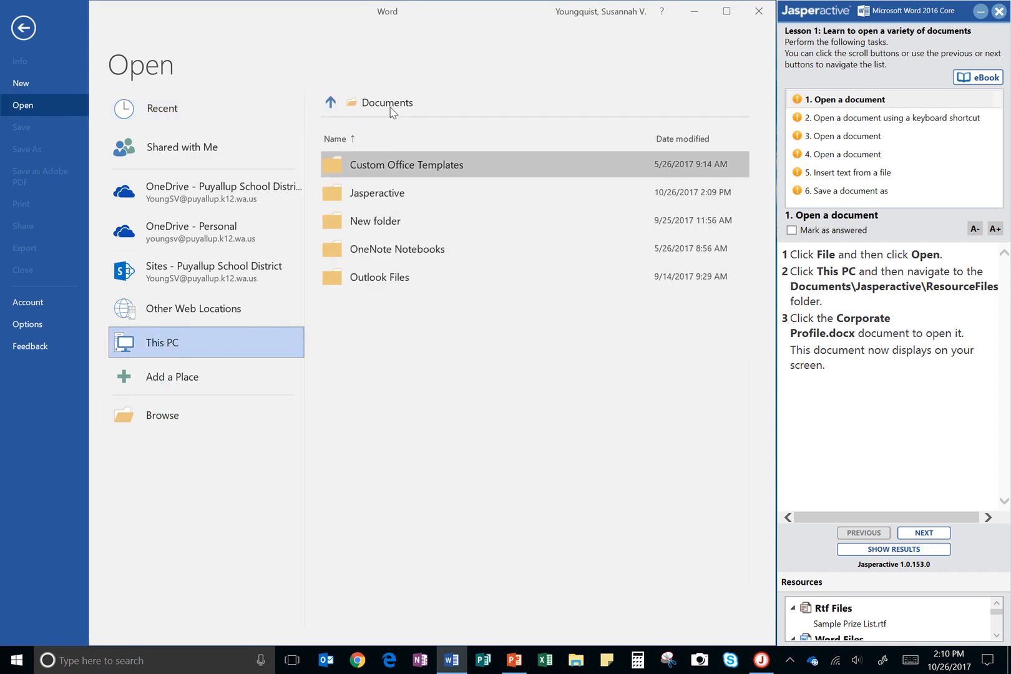
left_click(404, 201)
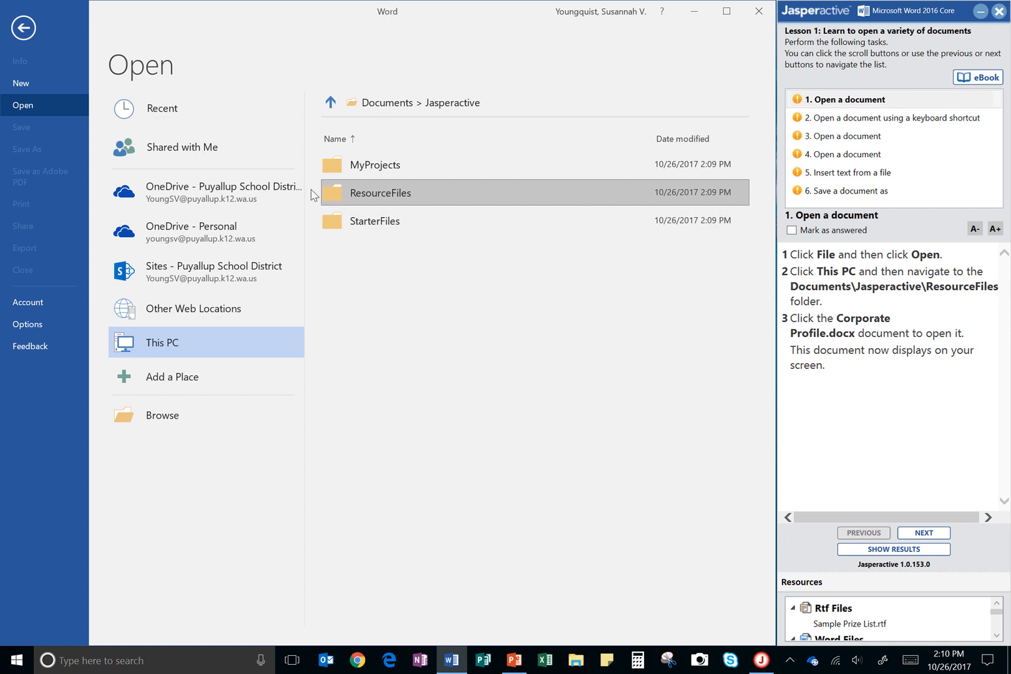
double_click(392, 193)
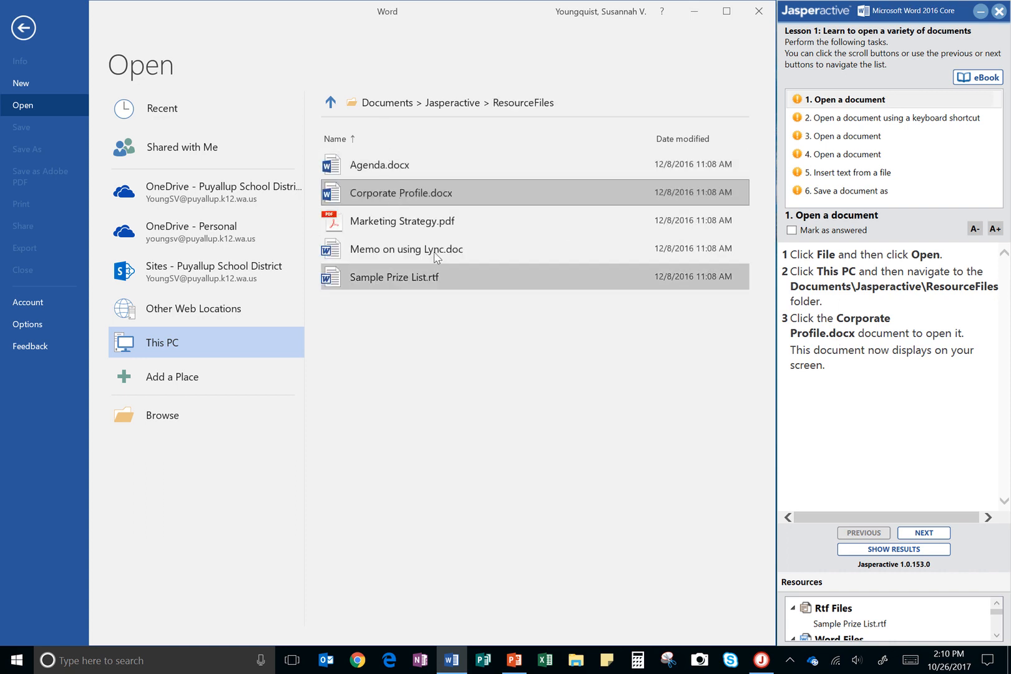
left_click(393, 199)
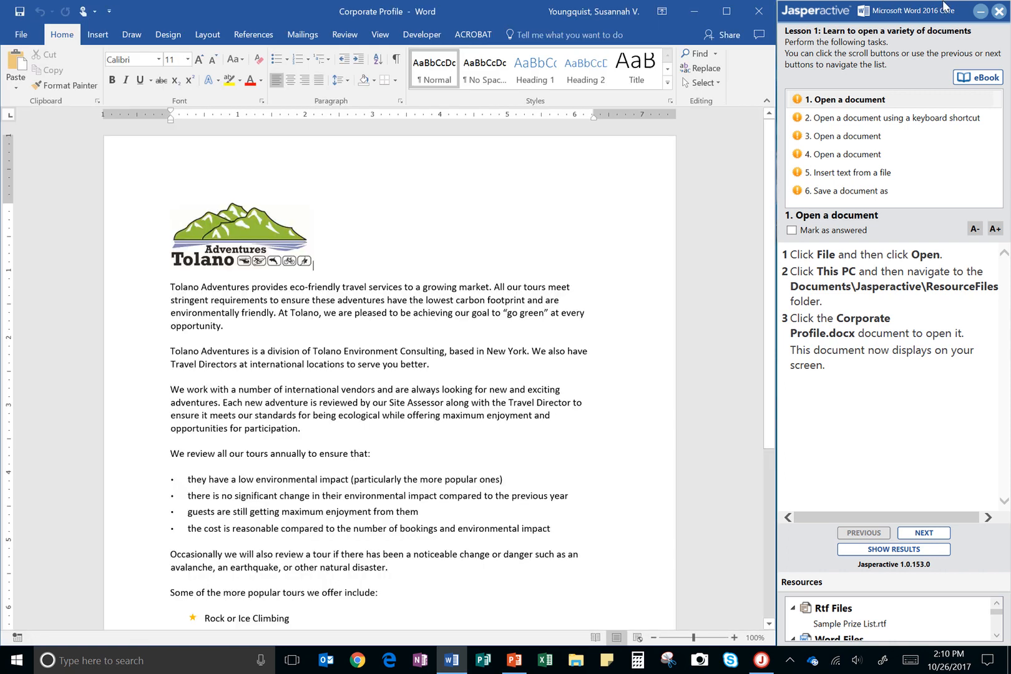
left_click(793, 230)
left_click(931, 533)
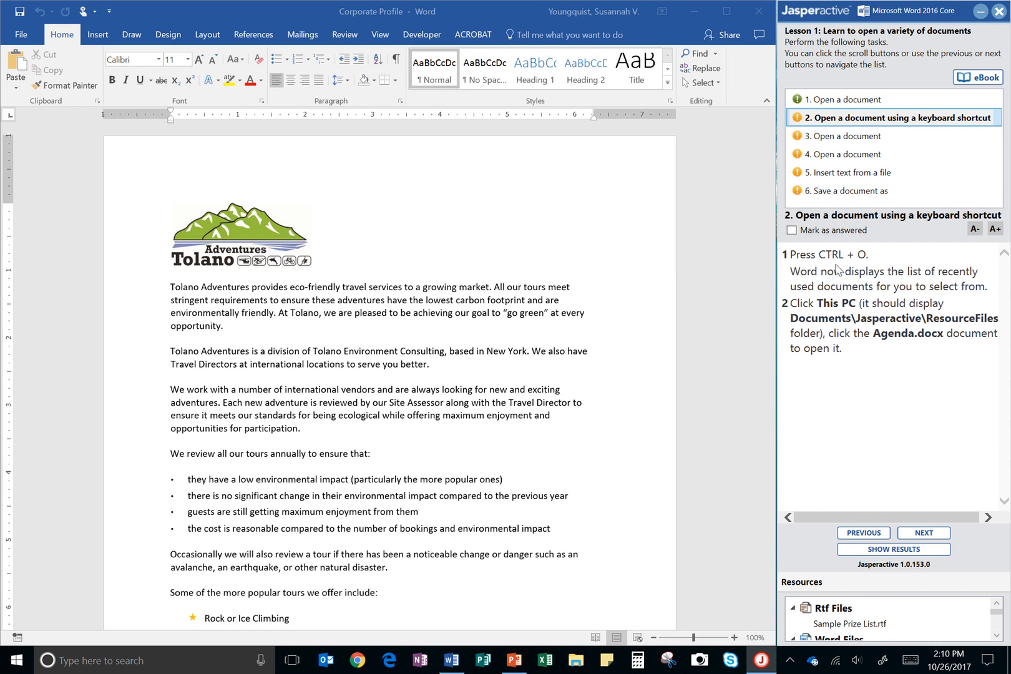
Open Agenda.docx from the ResourceFiles folder on This PC, then mark task 2 as answered and go to task 3
left_click(389, 257)
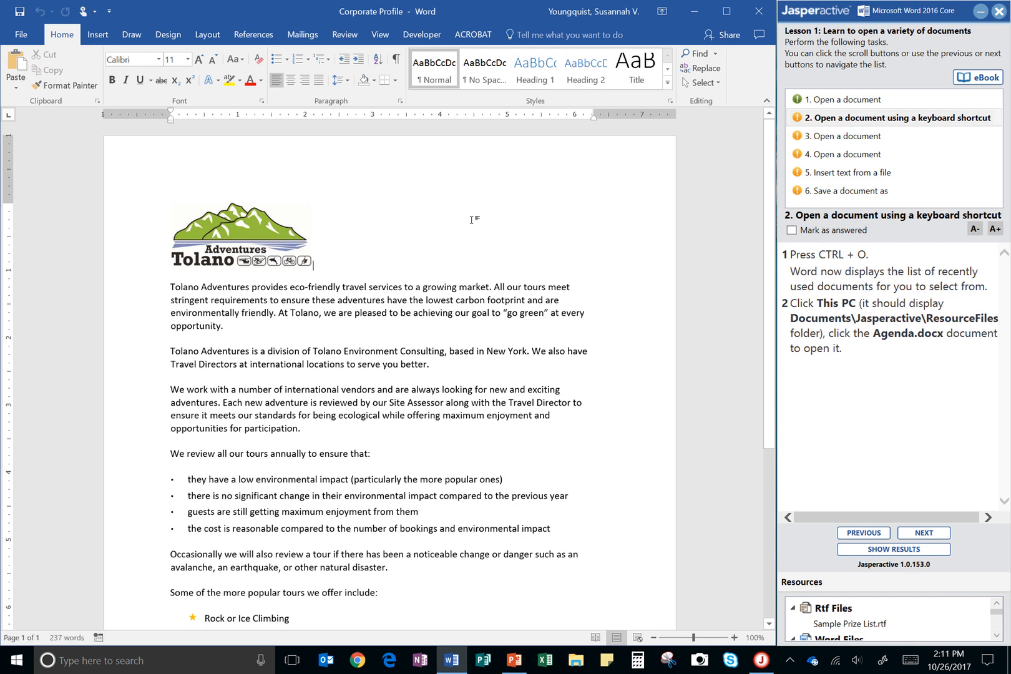
key("ctrl+o")
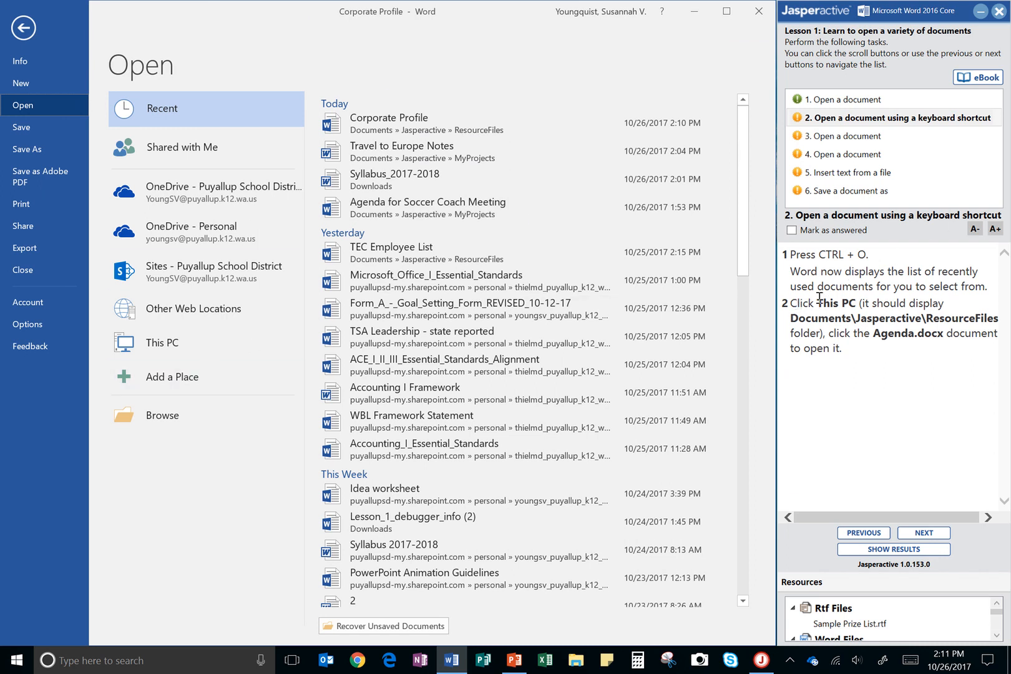
left_click(140, 350)
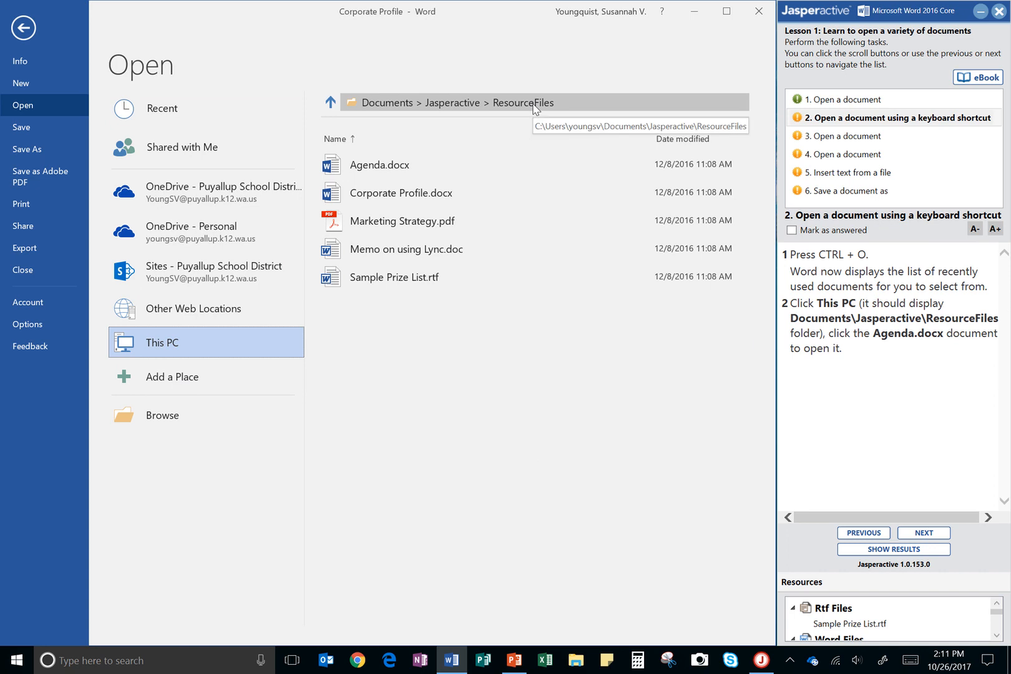
left_click(367, 165)
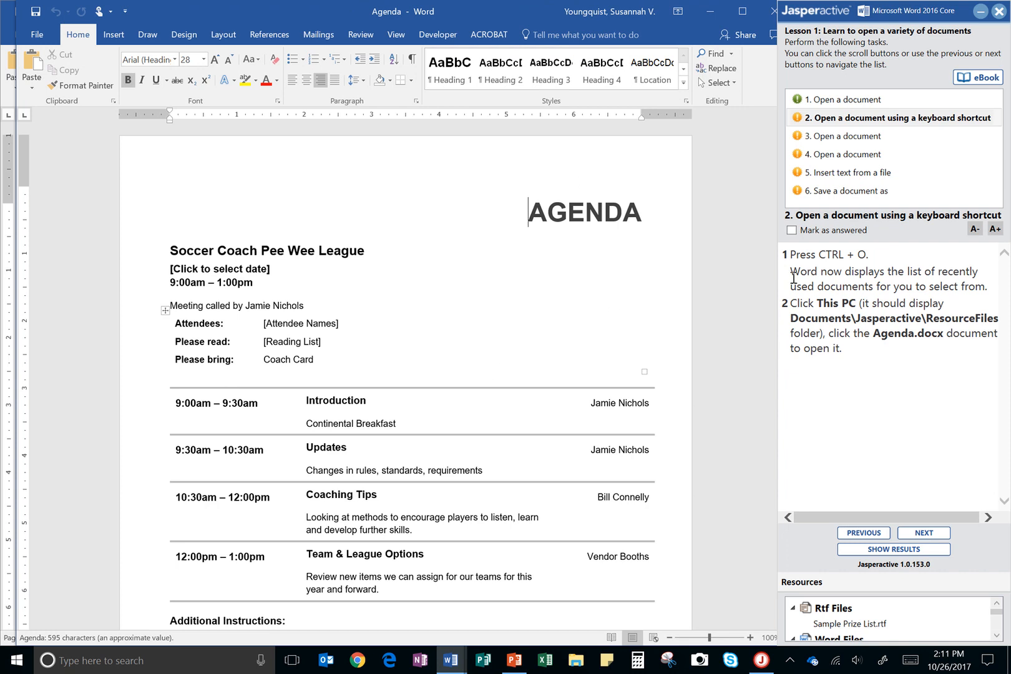
left_click(794, 231)
left_click(934, 532)
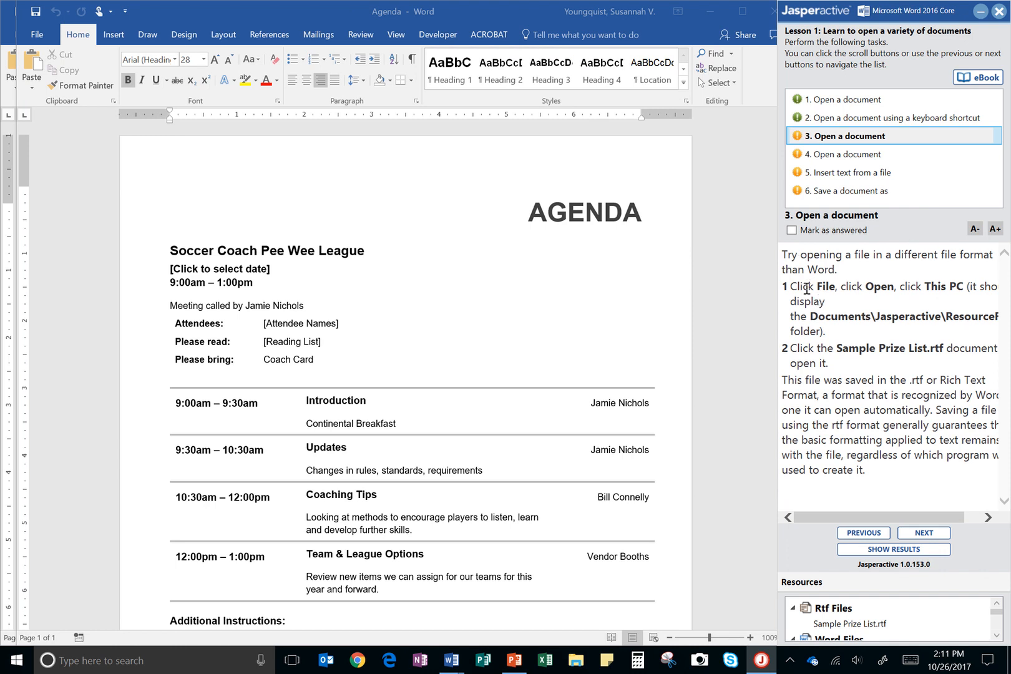
Browse to the Documents\Jasperactive\ResourceFiles folder on This PC to choose another file to open
left_click(37, 38)
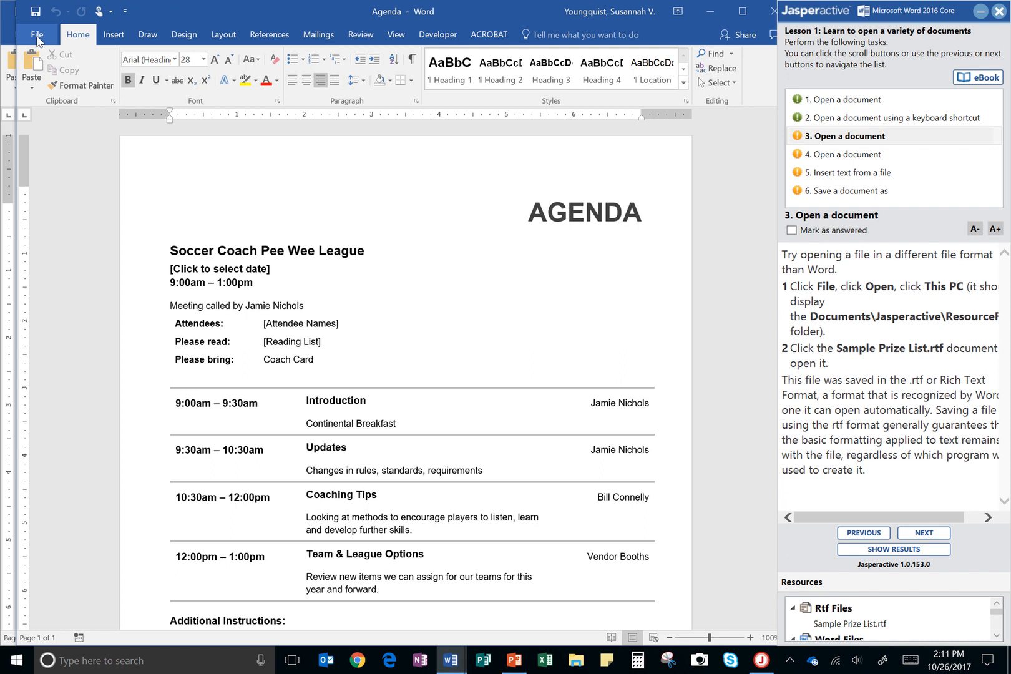
left_click(37, 36)
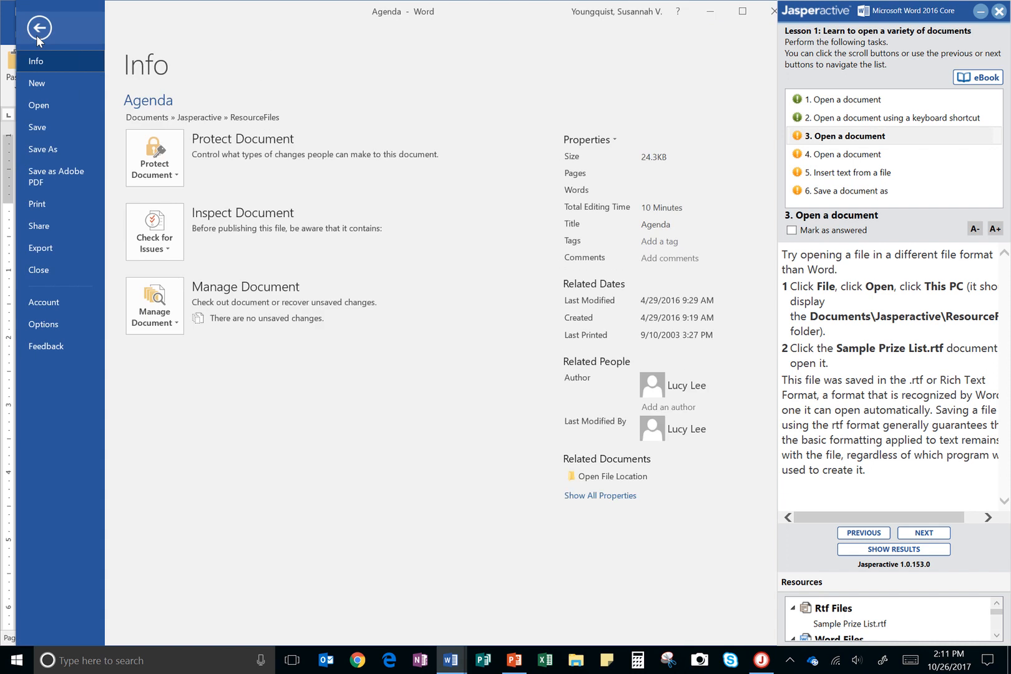
left_click(47, 104)
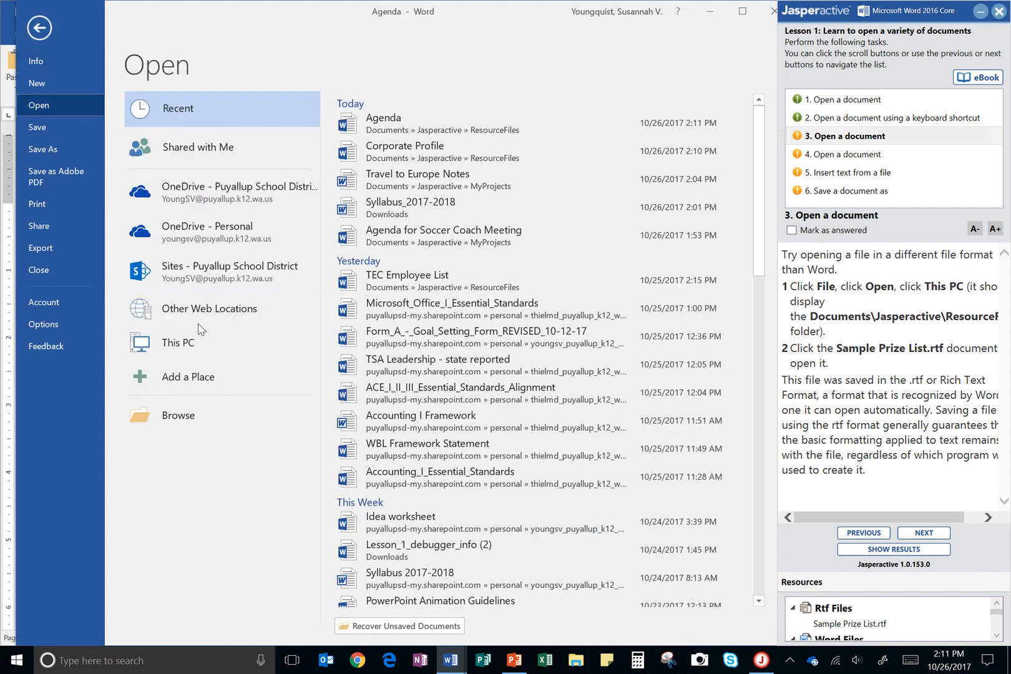
left_click(190, 349)
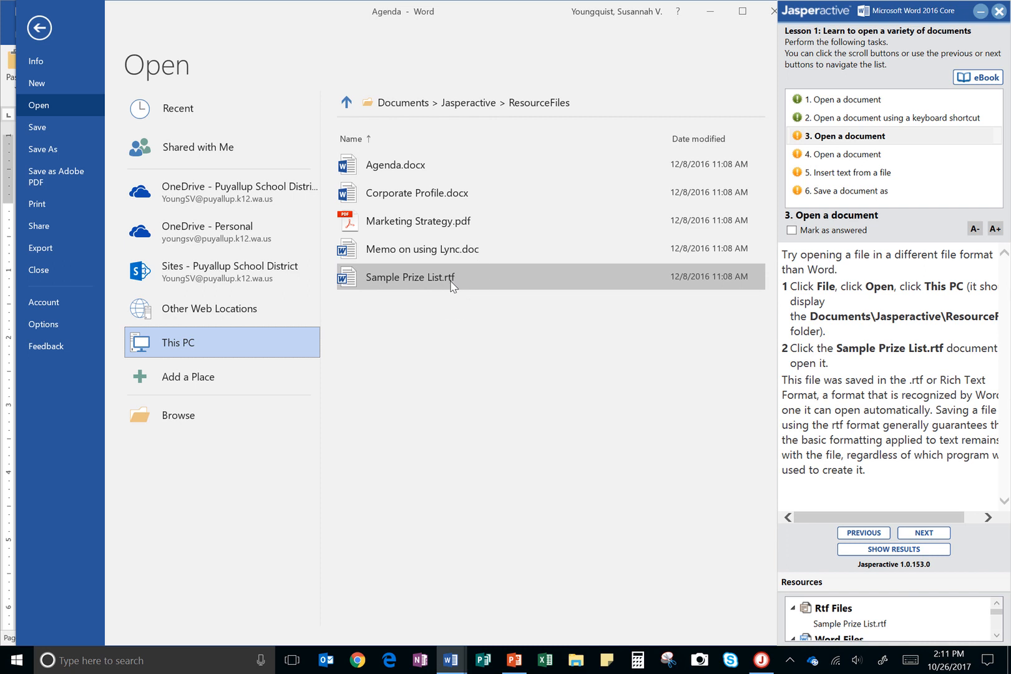
key("ctrl")
key("ctrl")
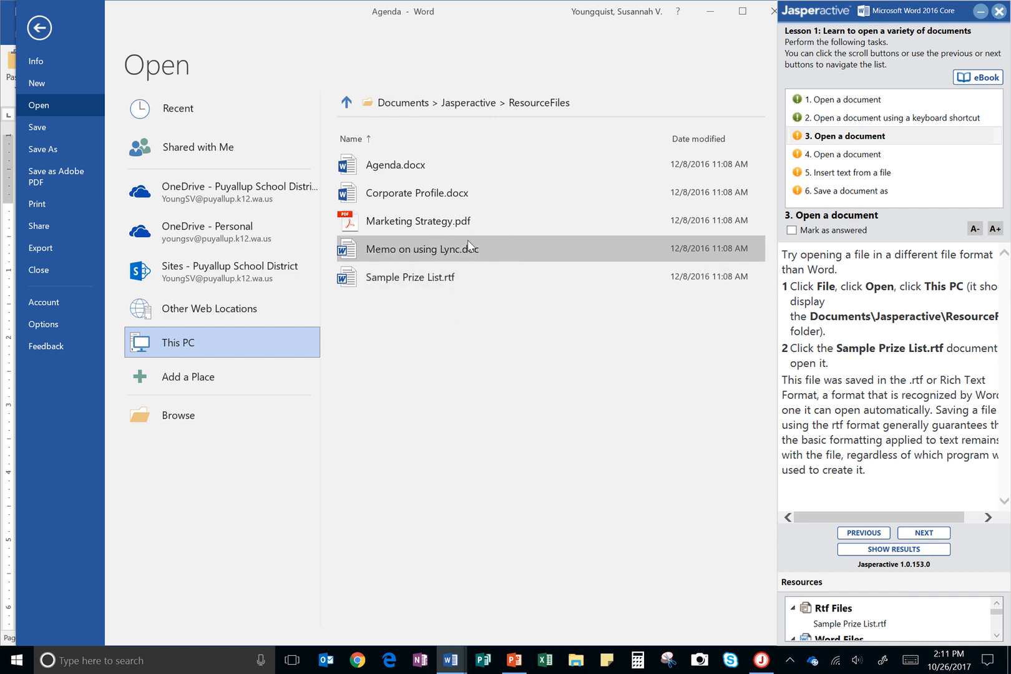
key("ctrl")
key("ctrl")
key("ctrl")
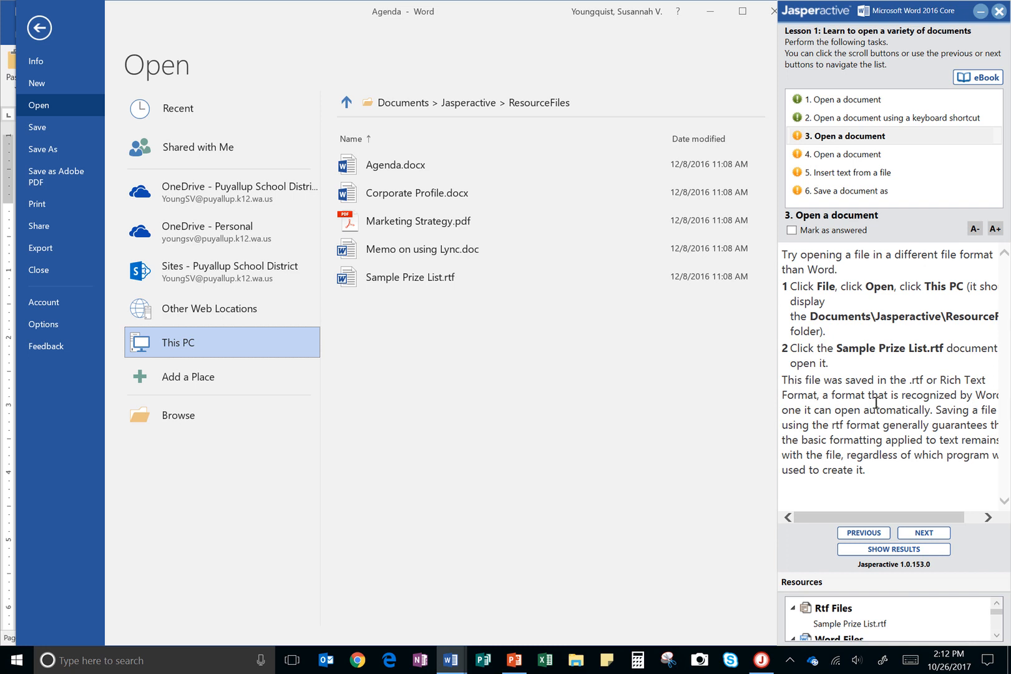
Reduce the text size of the task 3 instructions so their lines fit the pane's width
mouse_move(845, 514)
left_mouse_down()
mouse_move(870, 517)
mouse_move(843, 512)
left_mouse_up()
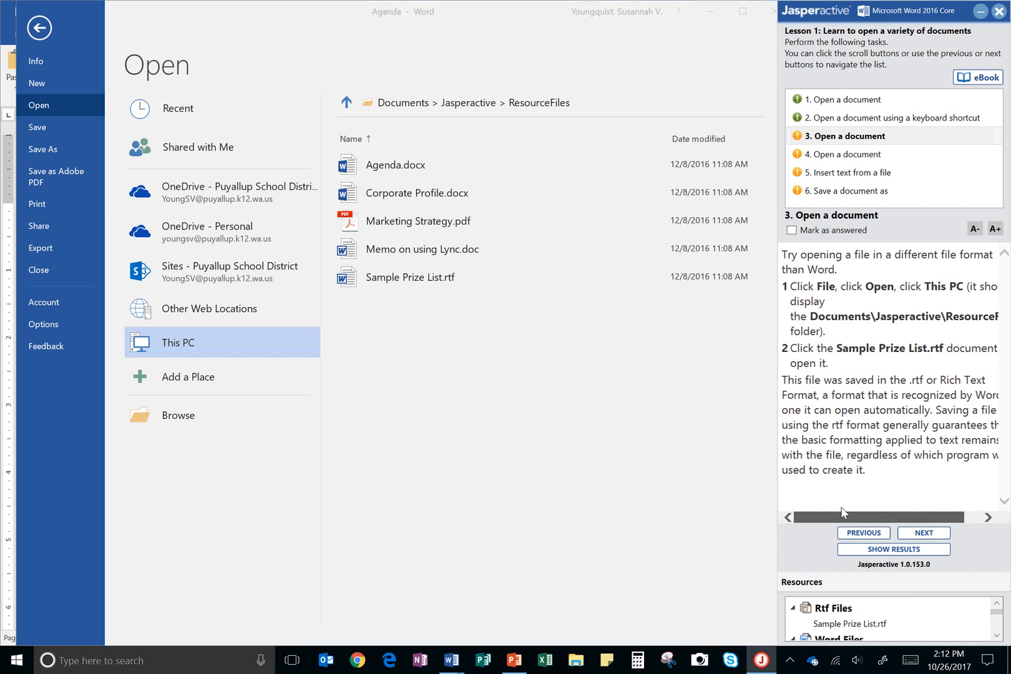
left_click(974, 229)
left_click(975, 229)
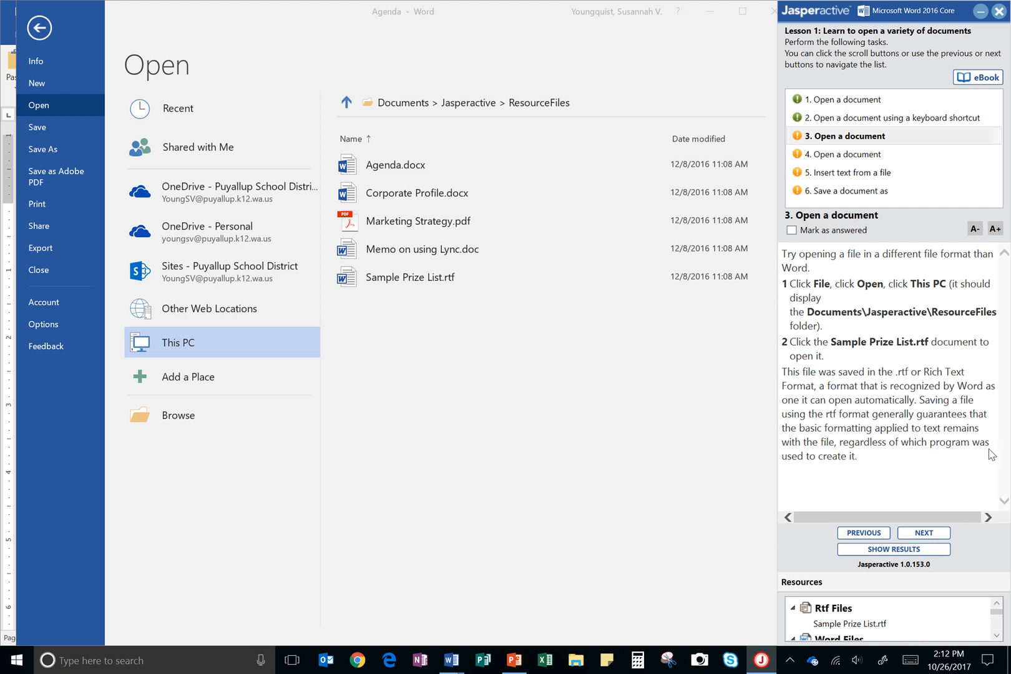
Open Sample Prize List.rtf from the ResourceFiles folder and look it over, then mark task 3 as answered and go to task 4
left_click(448, 279)
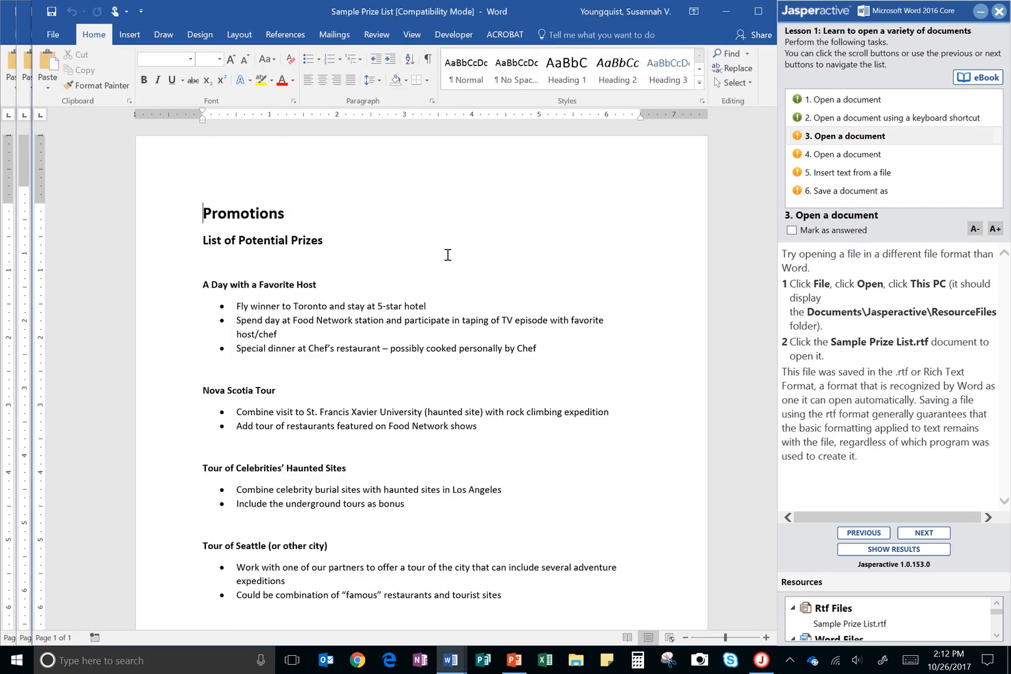
scroll(251, 308, "down", 2)
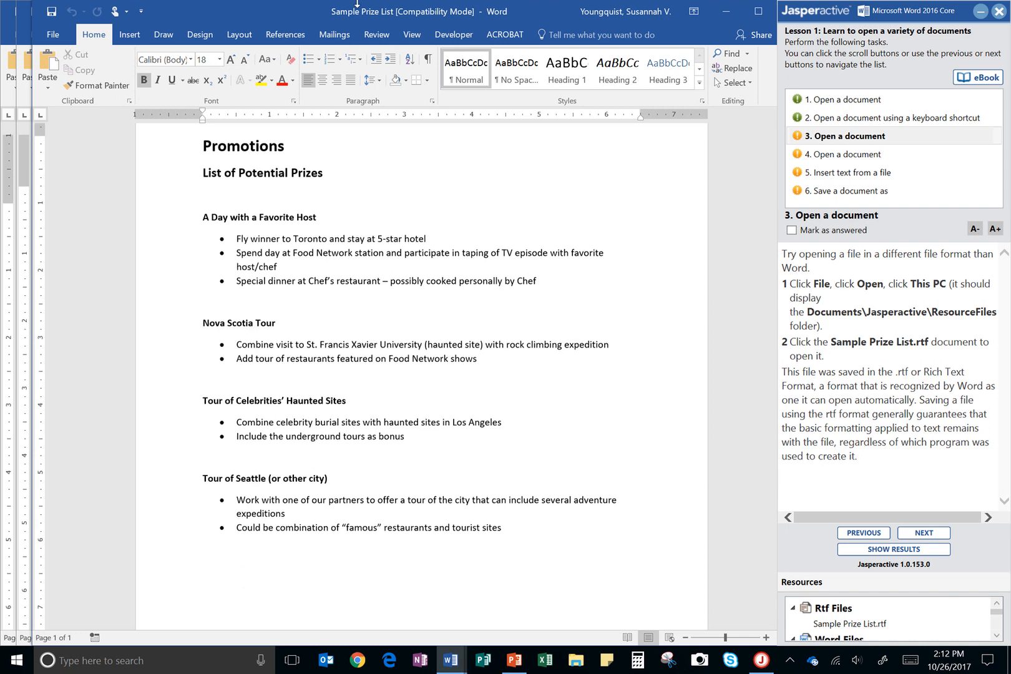
mouse_move(455, 28)
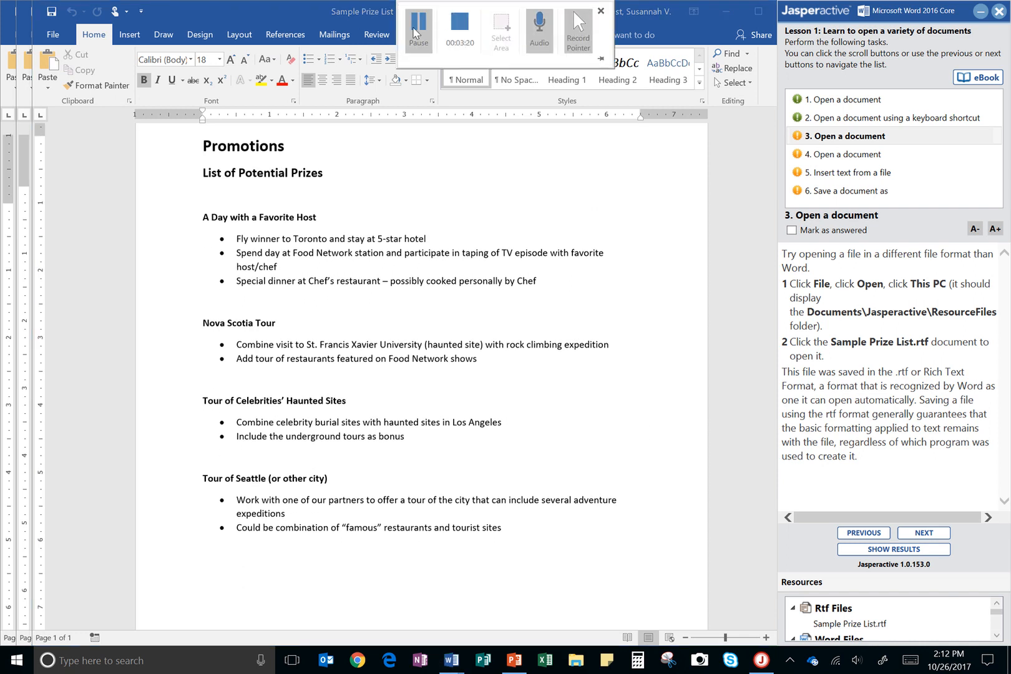
left_click(811, 231)
left_click(919, 534)
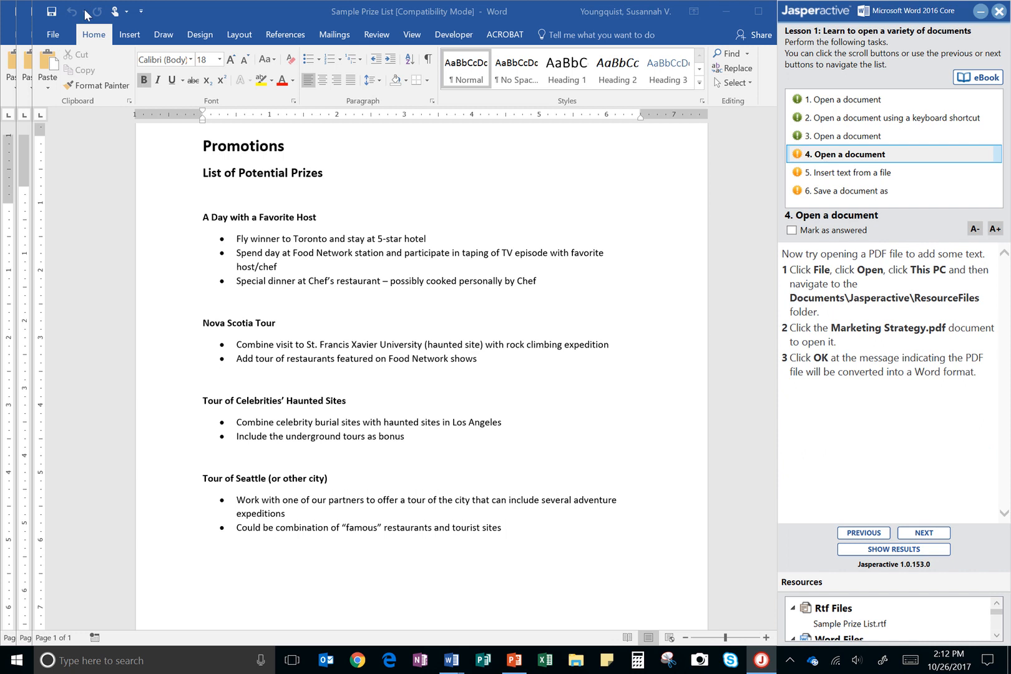
Open Marketing Strategy.pdf from the Documents\Jasperactive\ResourceFiles folder on This PC, accepting its conversion to an editable Word document
left_click(60, 39)
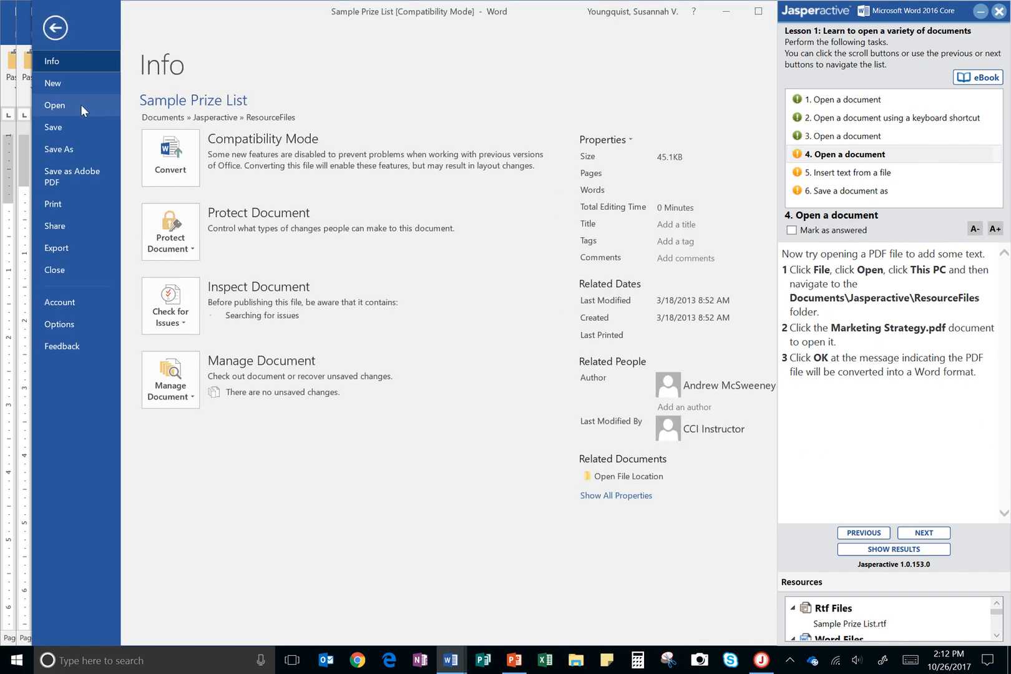
left_click(81, 104)
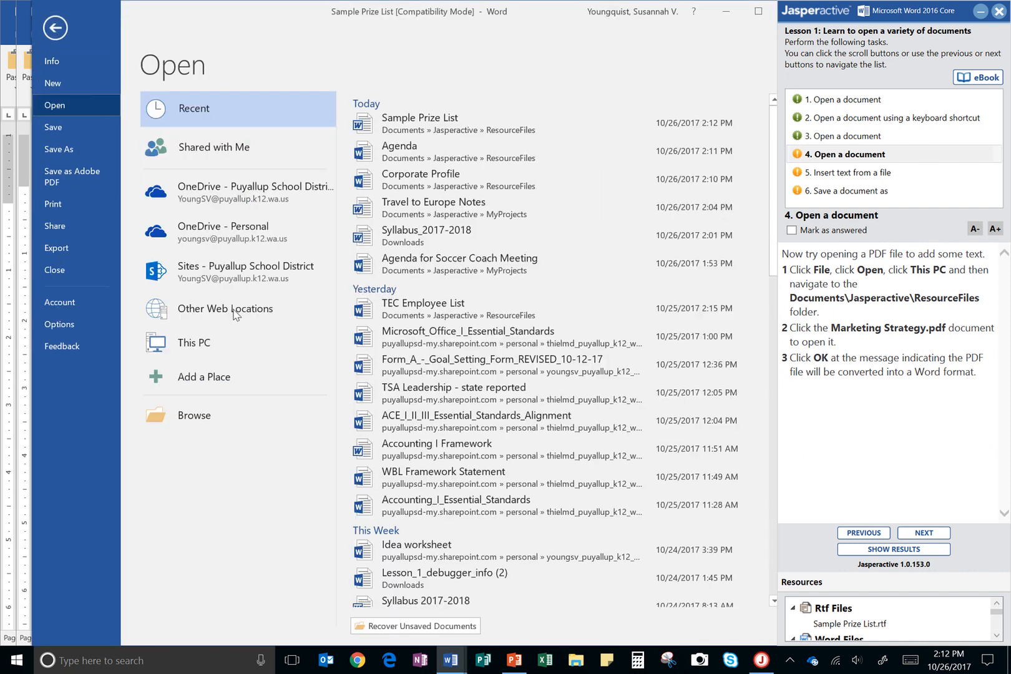
left_click(213, 353)
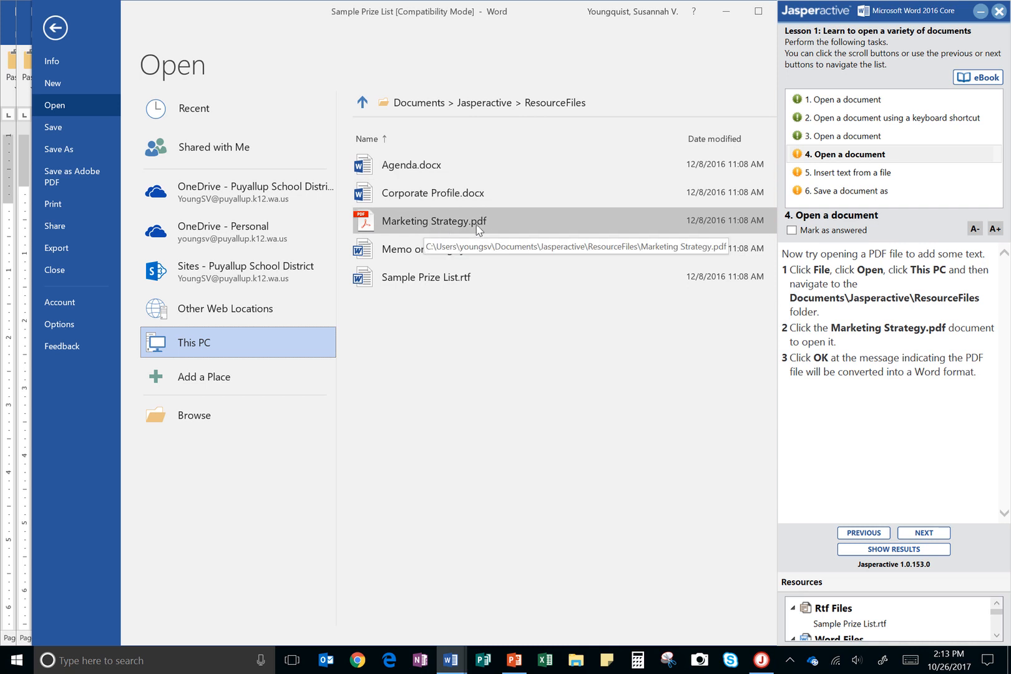
left_click(362, 230)
key("ctrl")
key("ctrl")
key("ctrl")
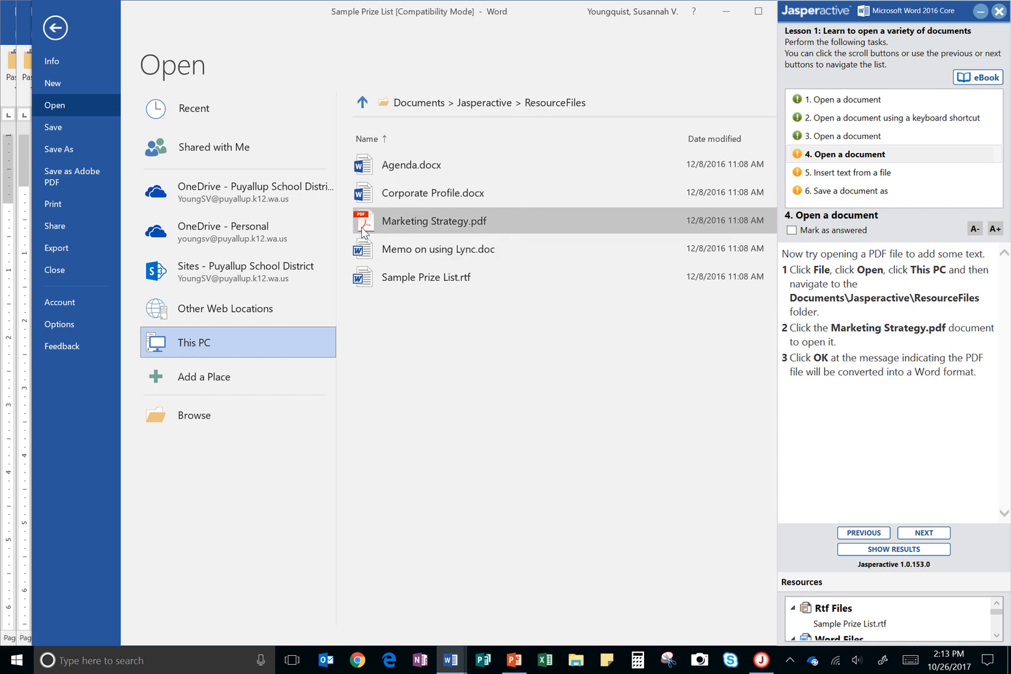
left_click(482, 225)
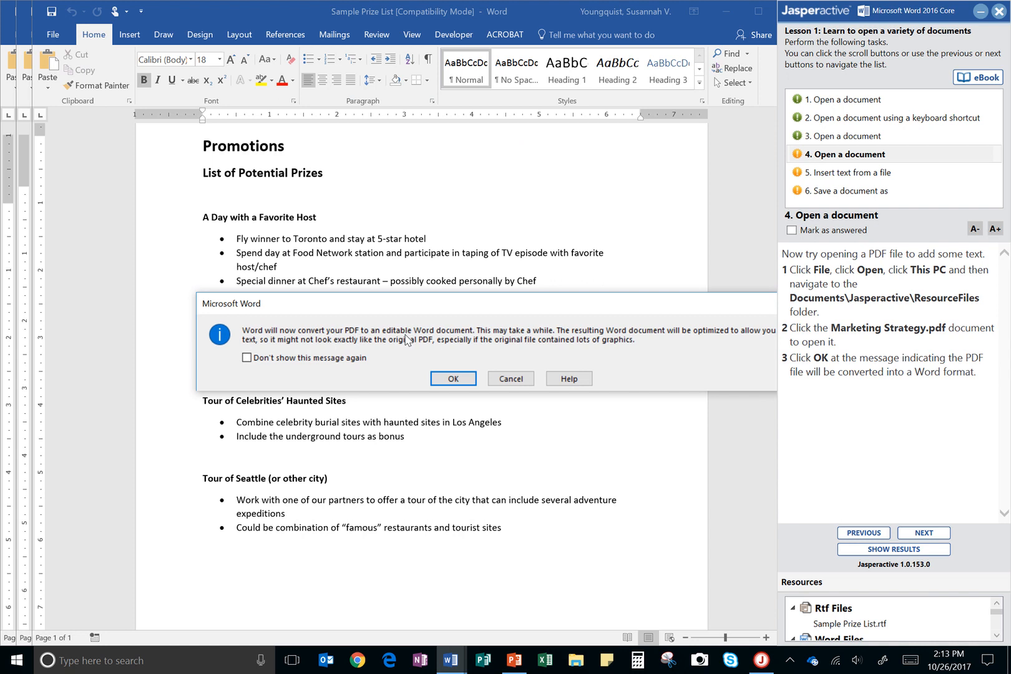
left_click(451, 378)
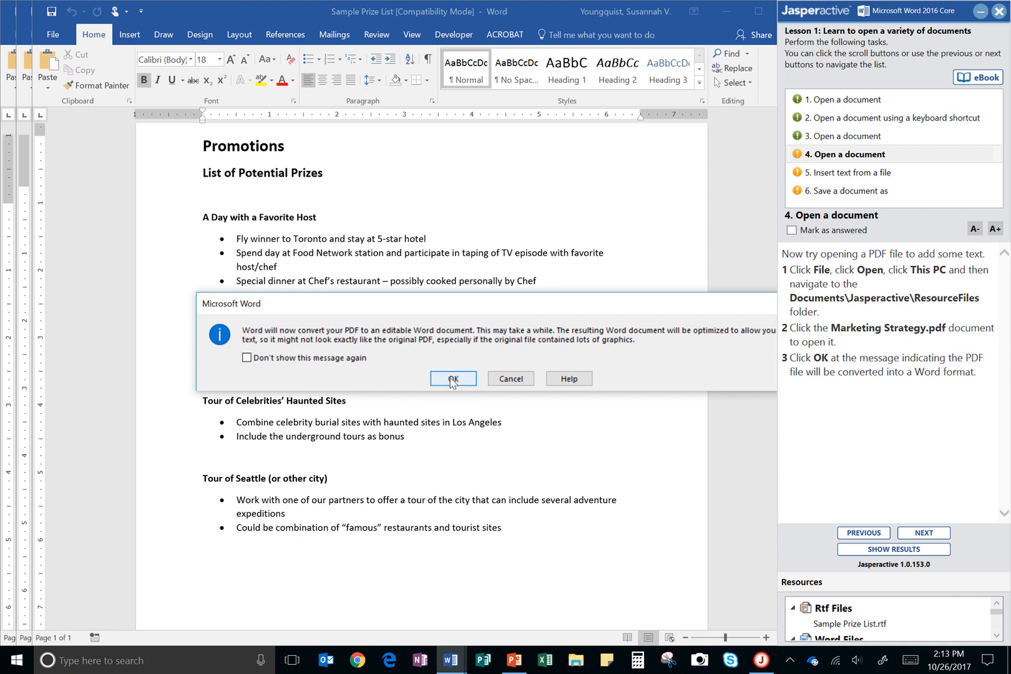
left_click(453, 380)
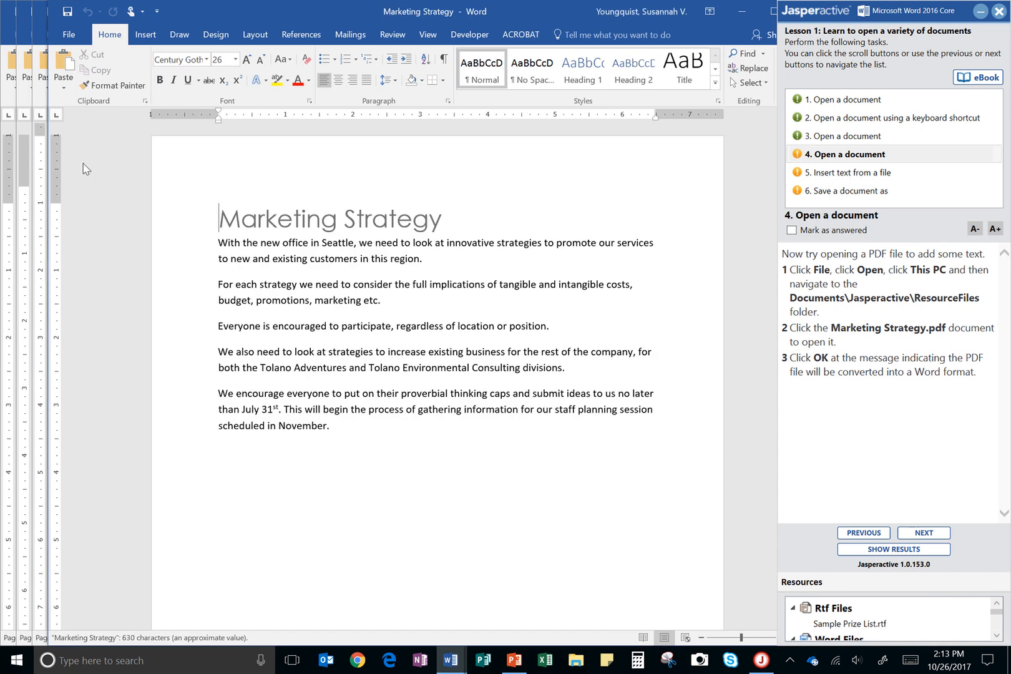
Mark task 4 as answered in the Jasperactive lesson and go to task 5
mouse_move(453, 663)
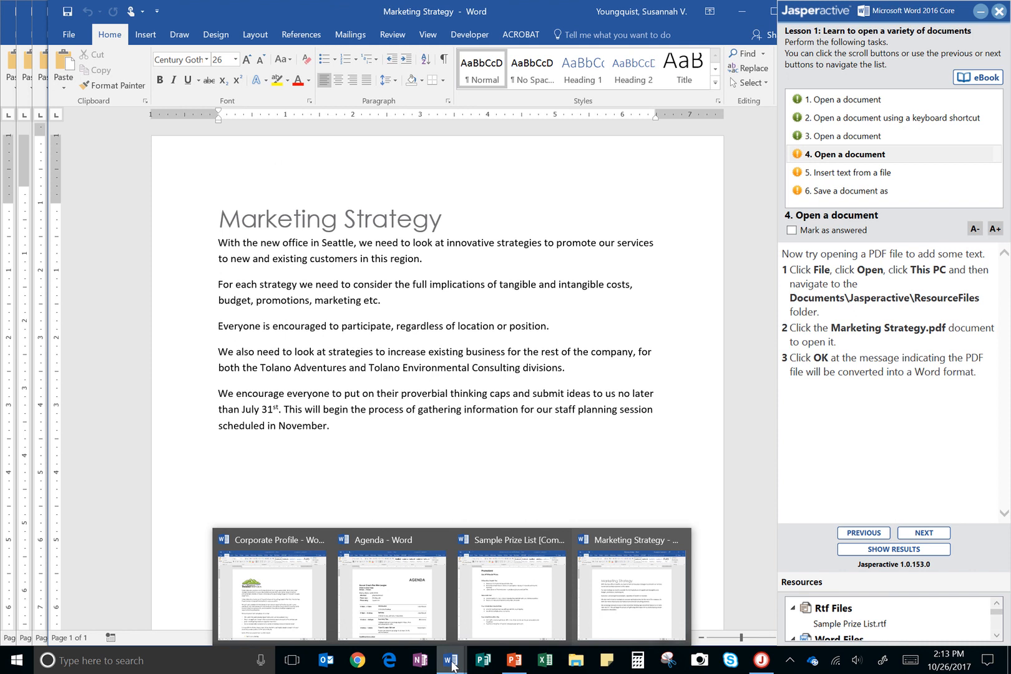
left_click(793, 230)
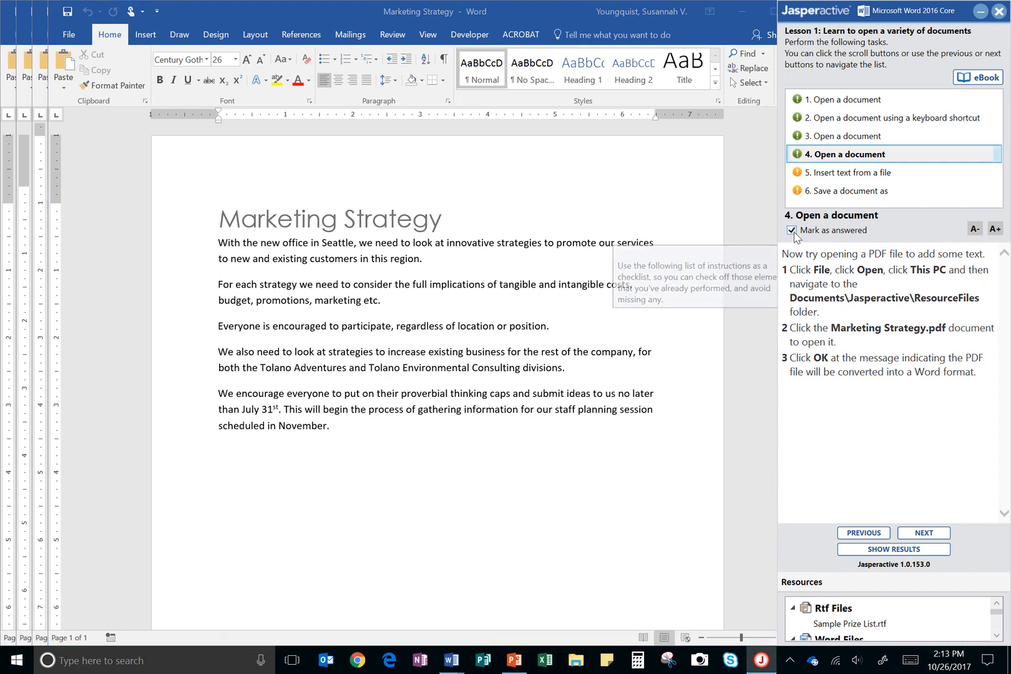
left_click(925, 535)
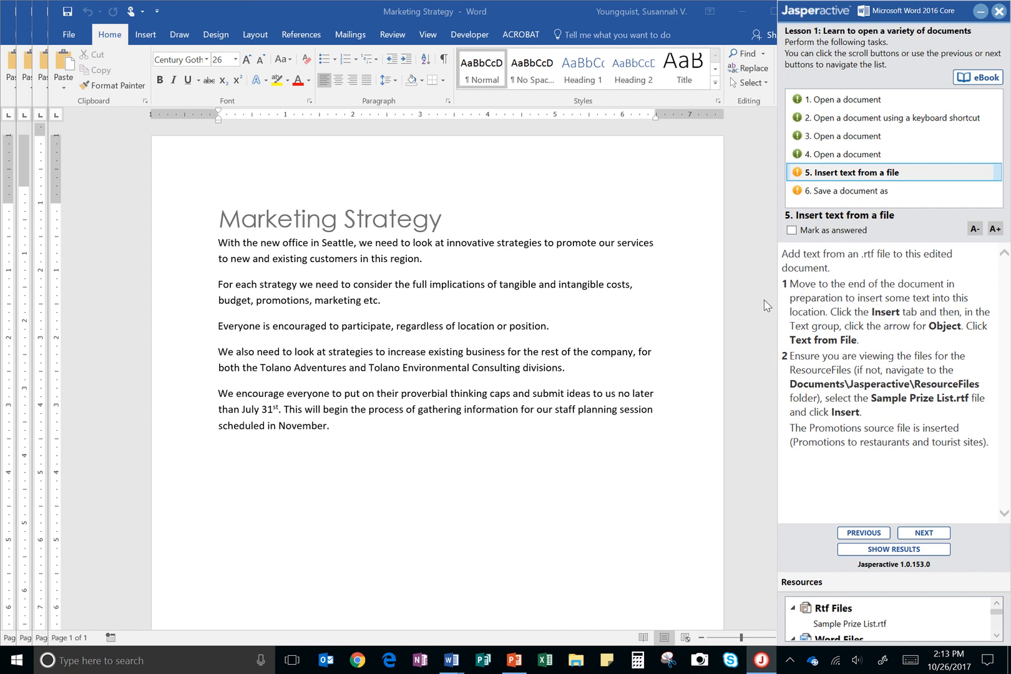
Add an empty paragraph at the end of the Marketing Strategy document, after the sentence ending "scheduled in November."
left_click(573, 257)
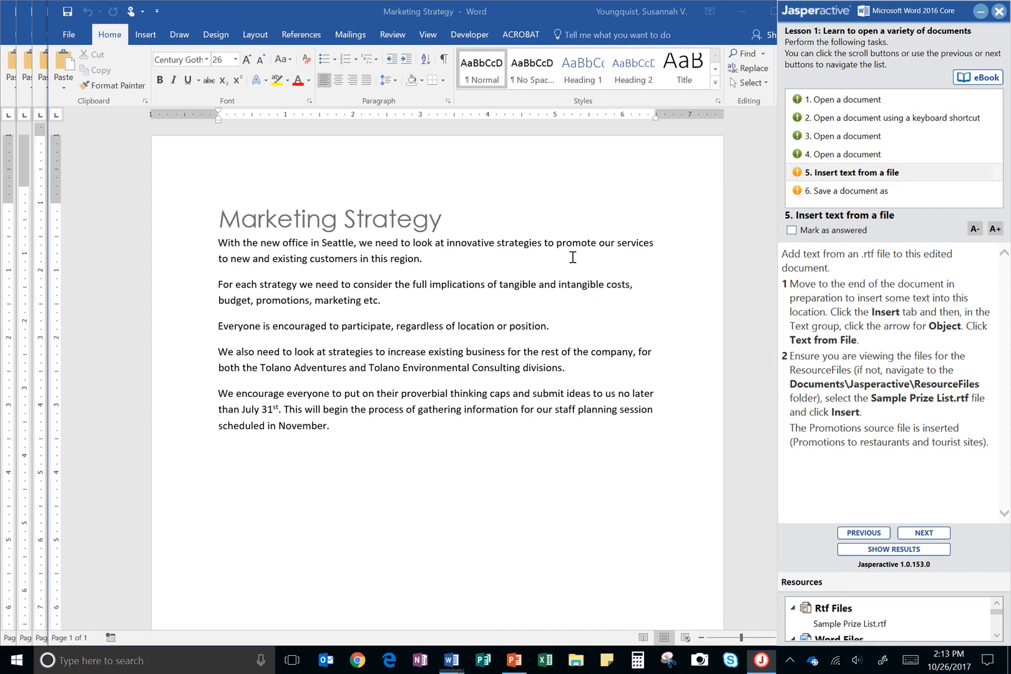
left_click(147, 35)
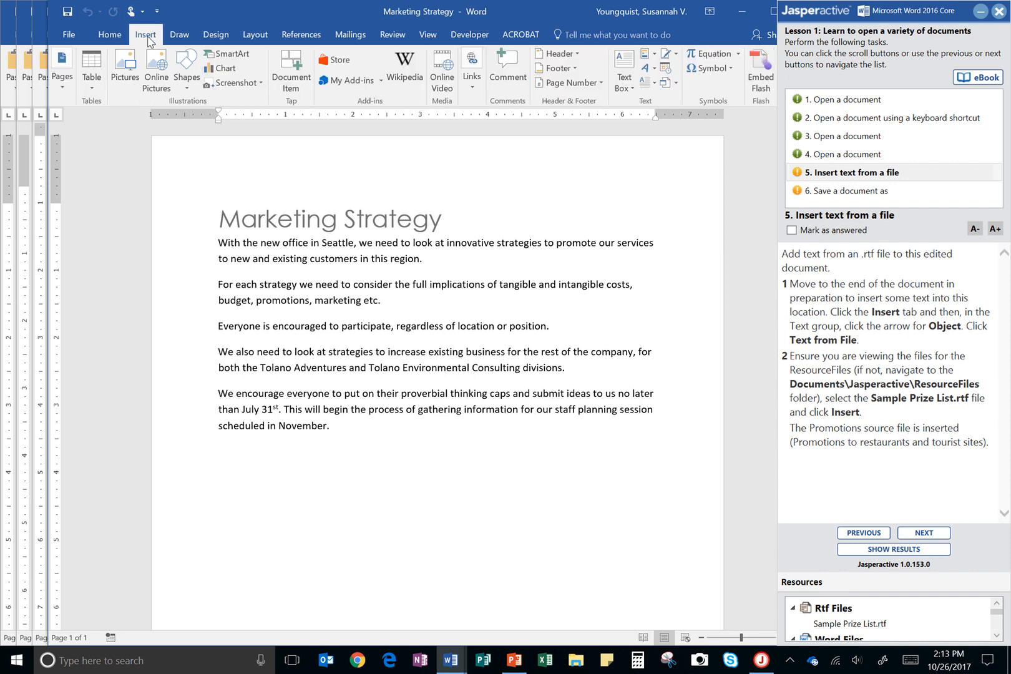
left_click(458, 427)
key("Return")
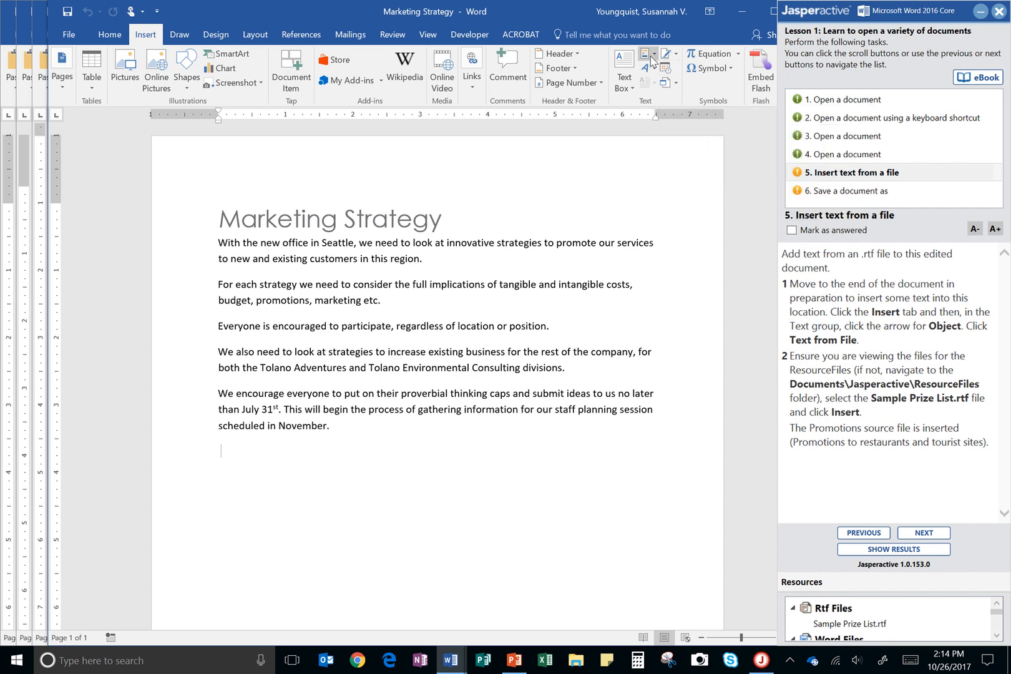
Insert the text from Sample Prize List.rtf, found in Documents\Jasperactive\ResourceFiles, at the end of the document
left_click(678, 86)
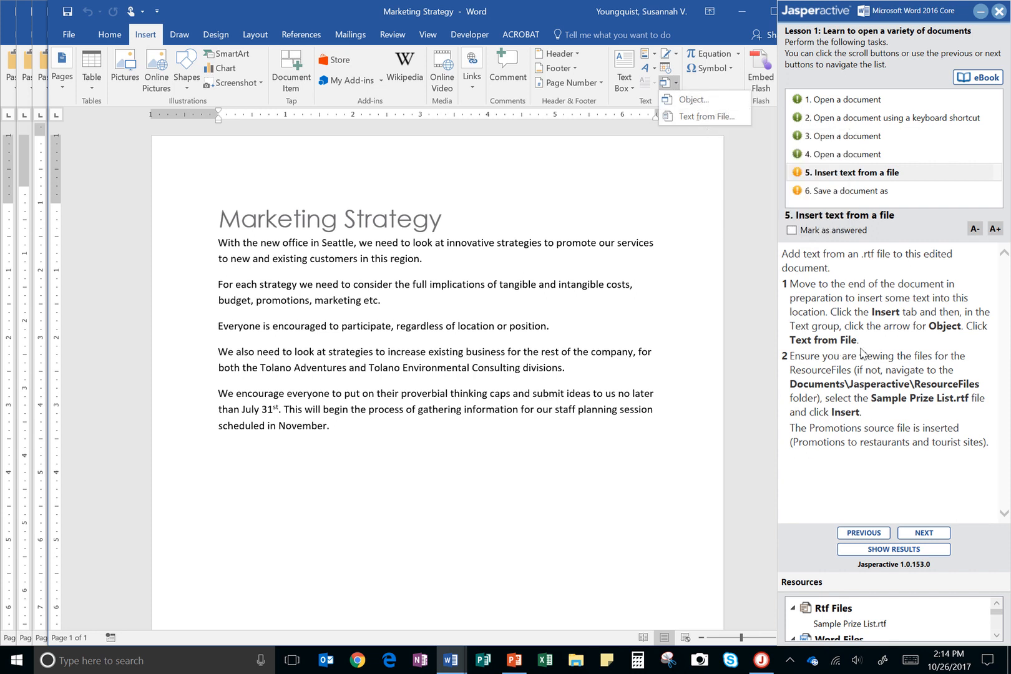
left_click(723, 117)
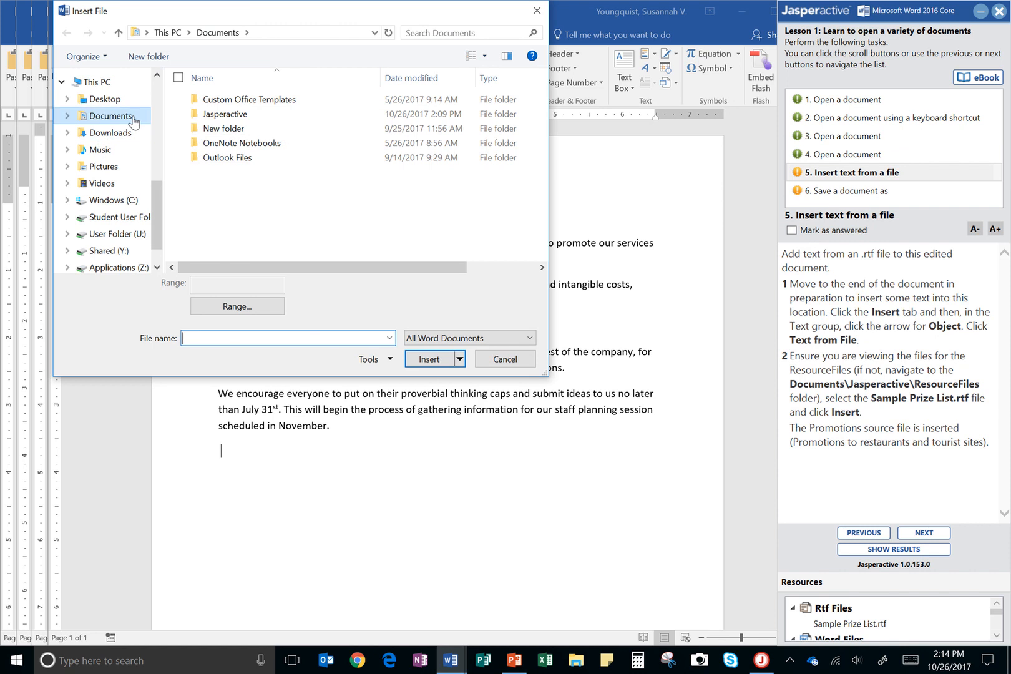
double_click(228, 114)
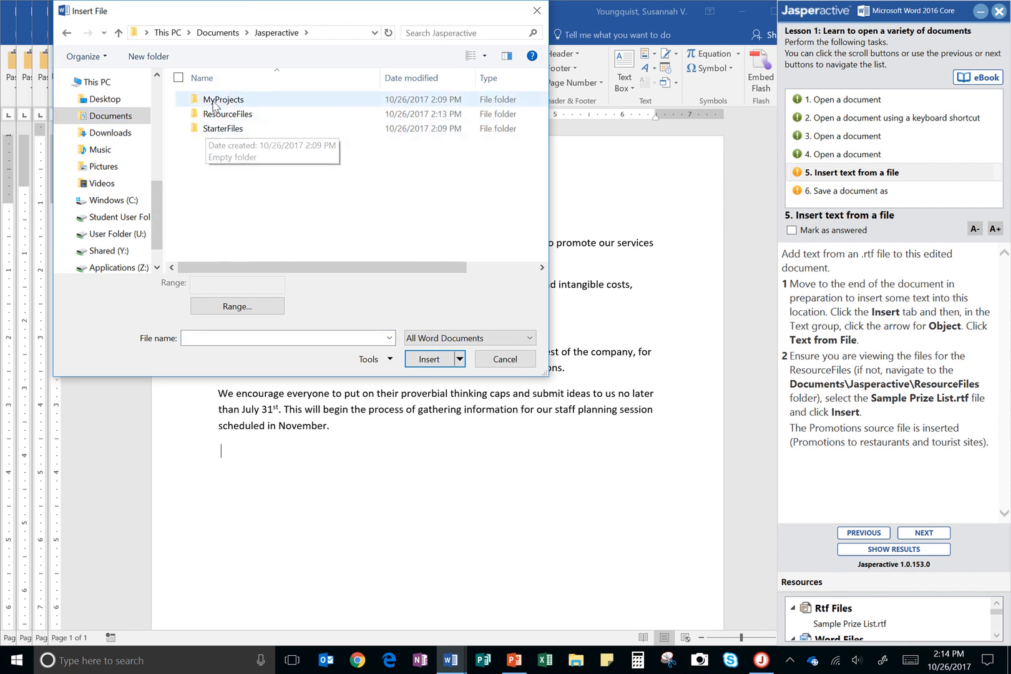
double_click(219, 115)
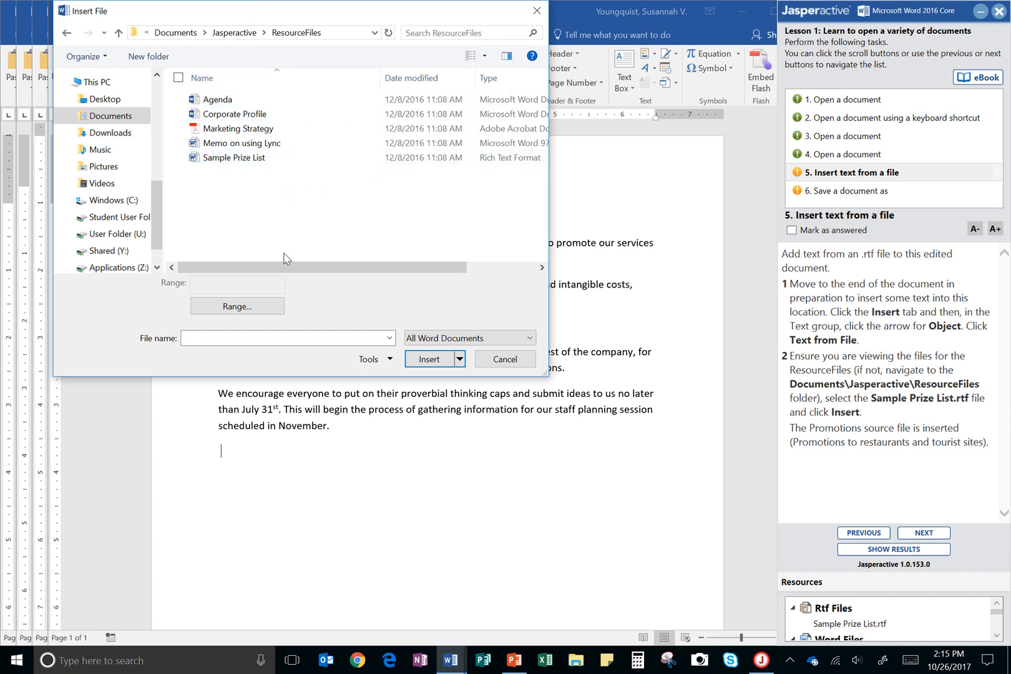
left_click(230, 159)
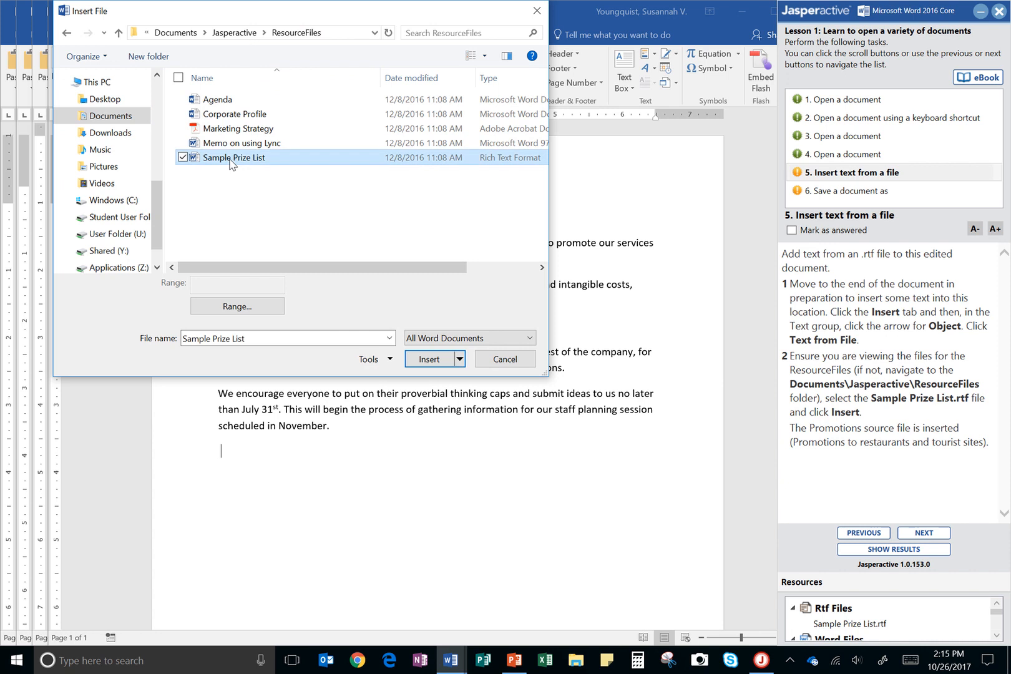
left_click(423, 361)
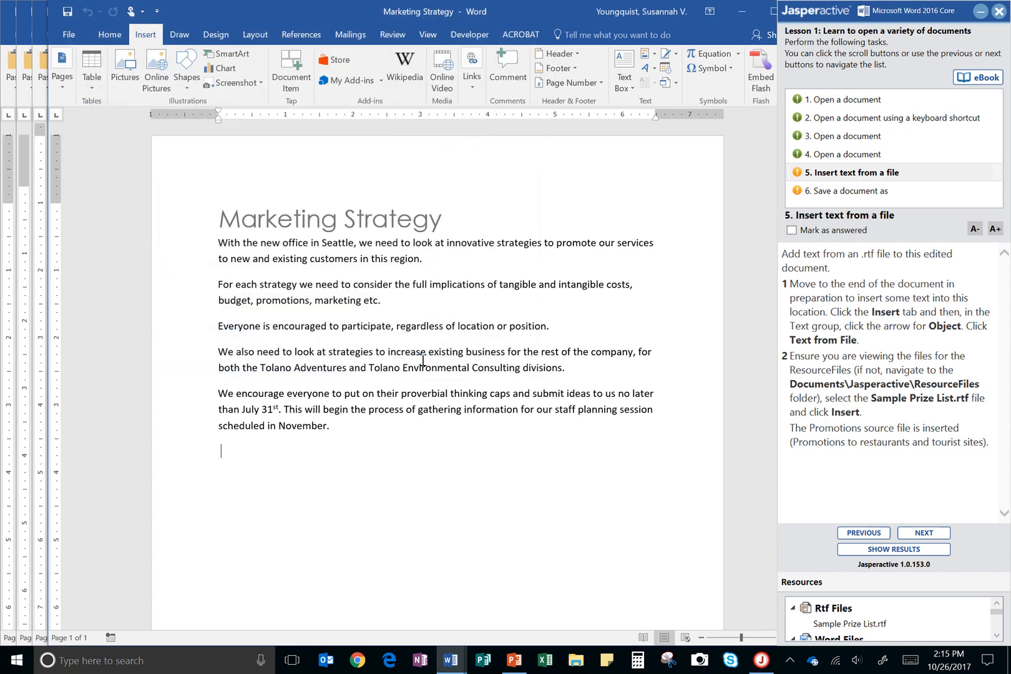
Look over the inserted Promotions text, then mark task 5 as answered and go to task 6
scroll(165, 242, "up", 10)
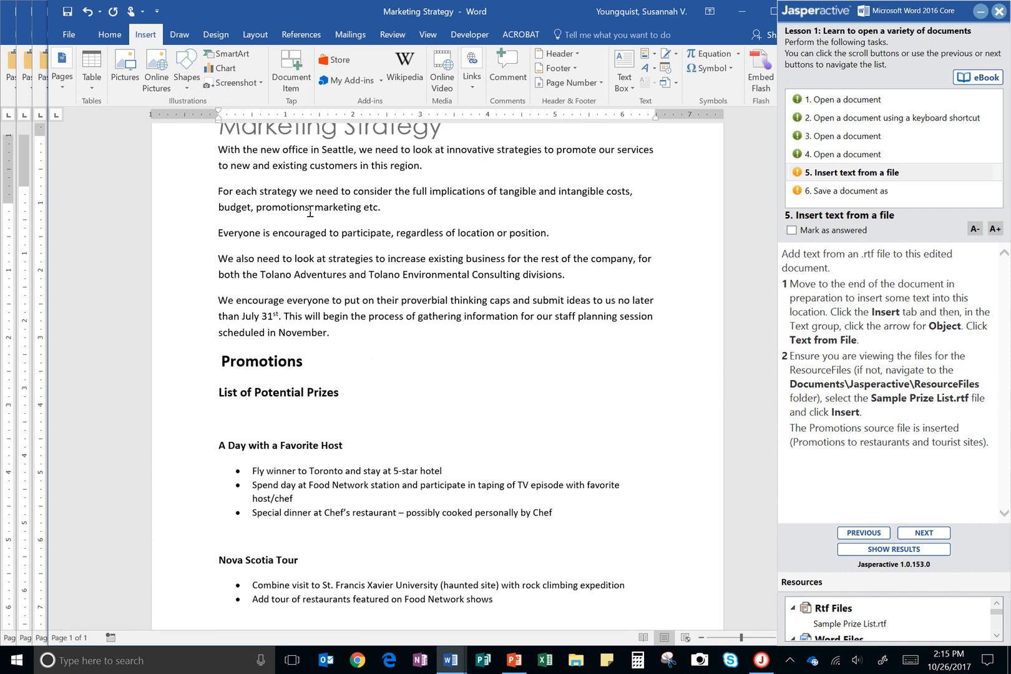
scroll(294, 396, "down", 8)
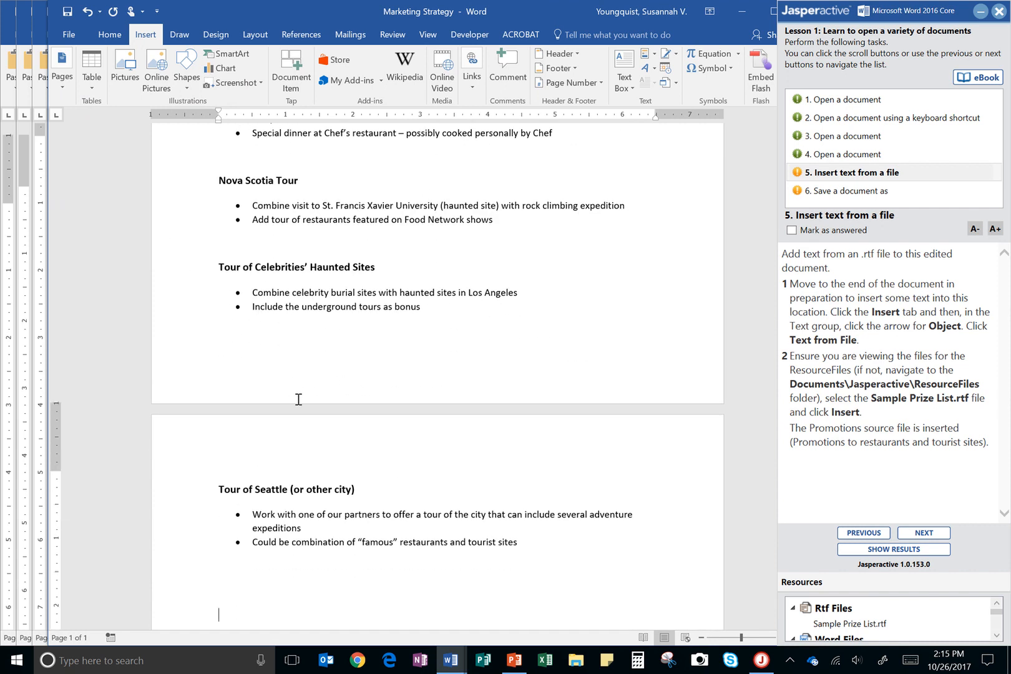
scroll(302, 398, "up", 7)
scroll(302, 398, "up", 4)
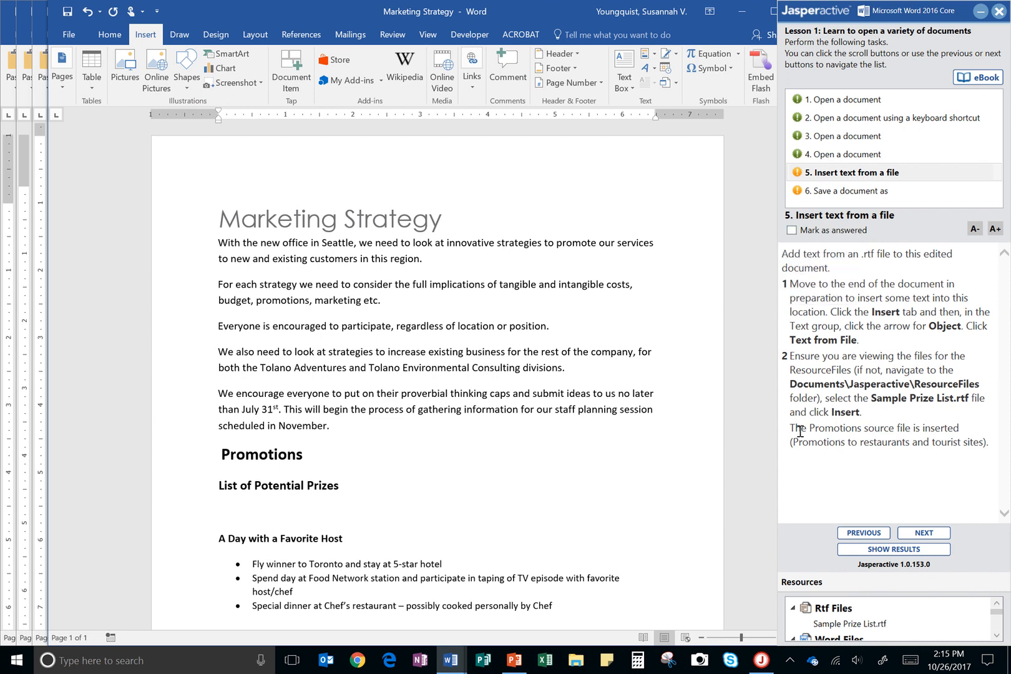
left_click(792, 230)
left_click(915, 535)
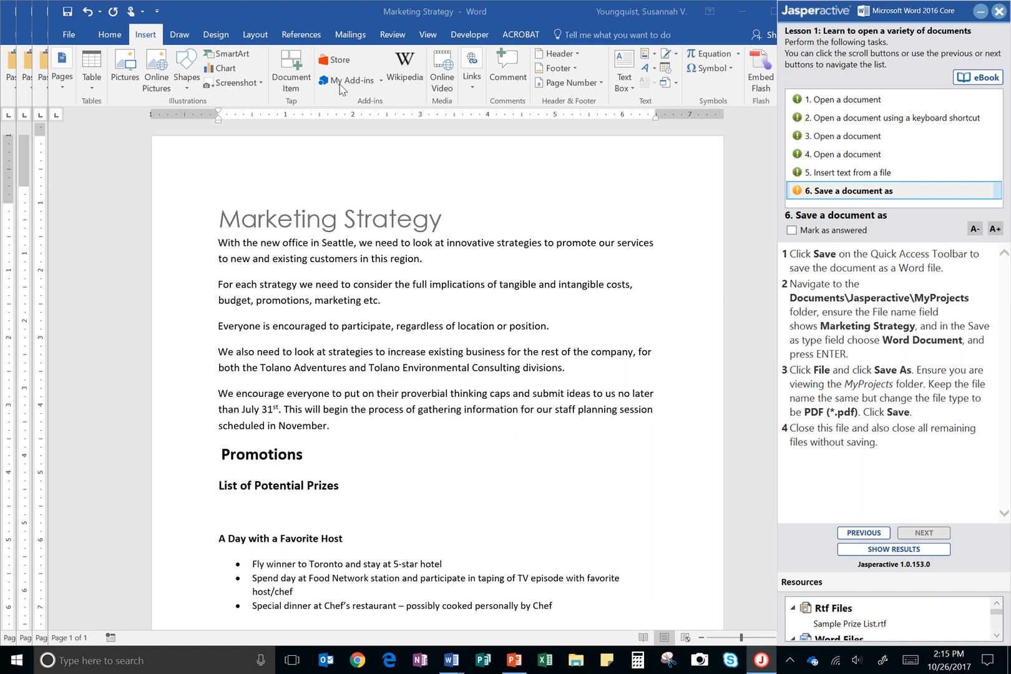
Save the document as a Word Document named Marketing Strategy in the Documents\Jasperactive\MyProjects folder
left_click(69, 12)
left_click(67, 14)
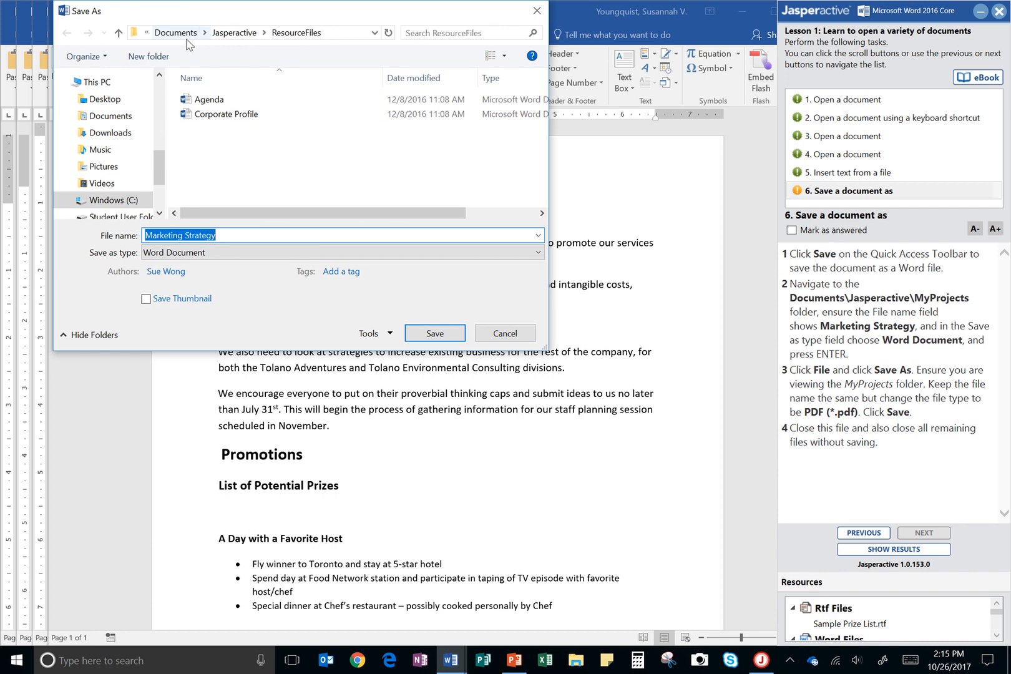
left_click(231, 38)
double_click(220, 101)
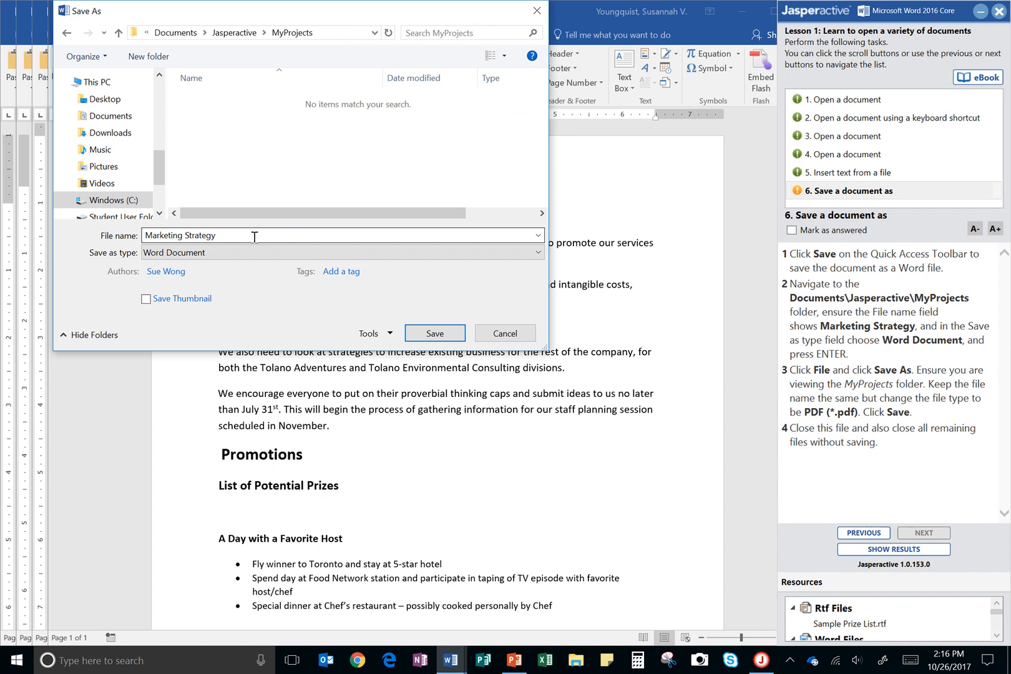
key("Tab")
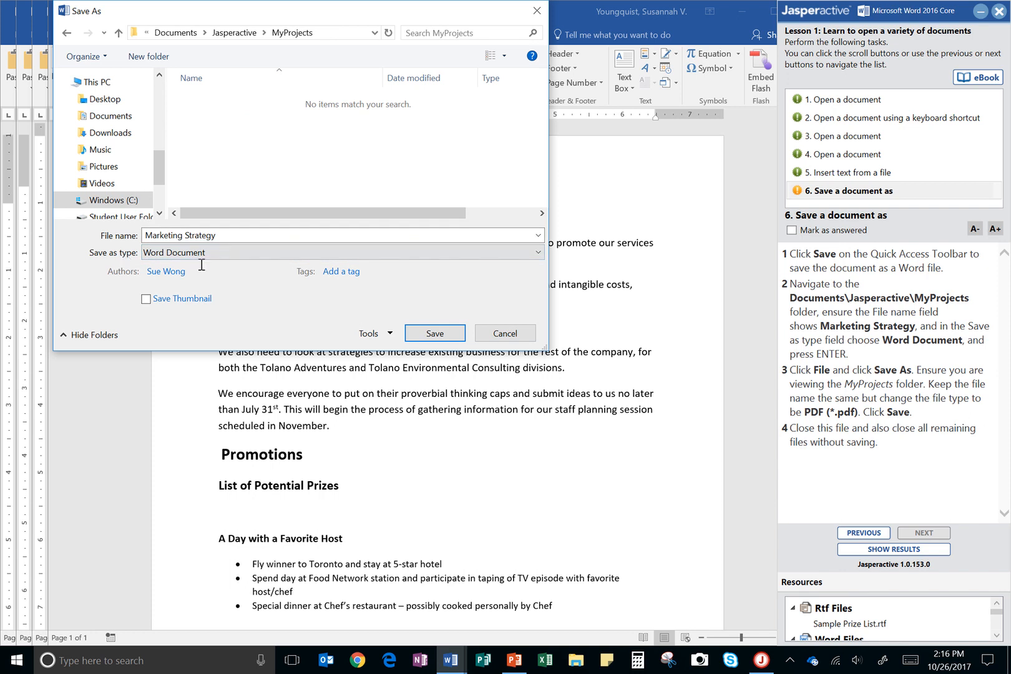
left_click(224, 255)
left_click(224, 258)
left_click(435, 333)
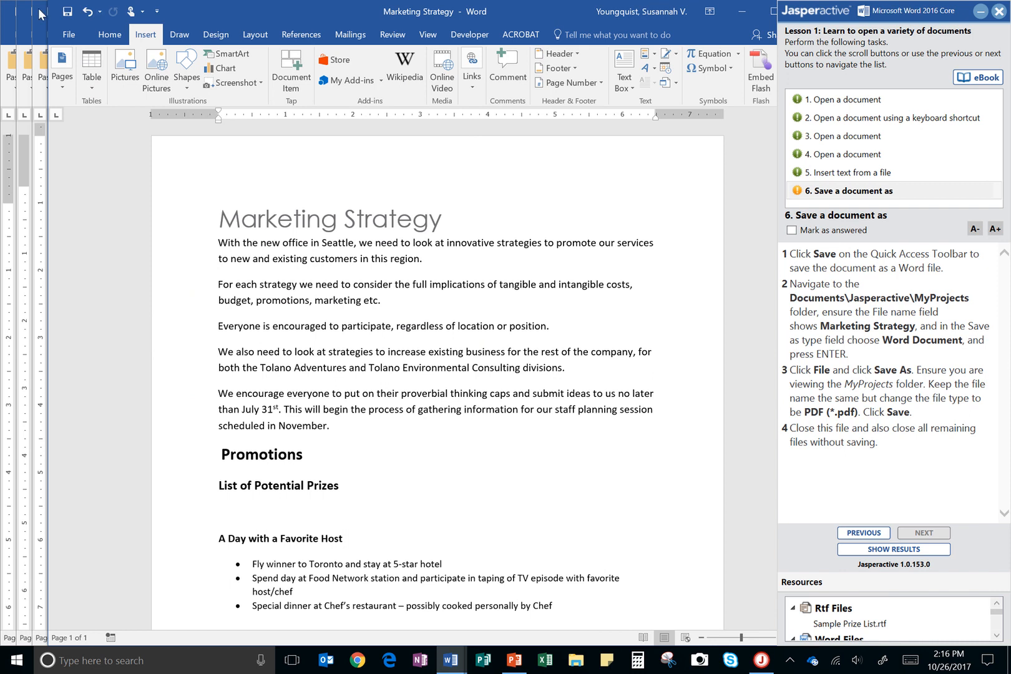
Save a PDF (*.pdf) copy of Marketing Strategy under the same name in the MyProjects folder
left_click(67, 35)
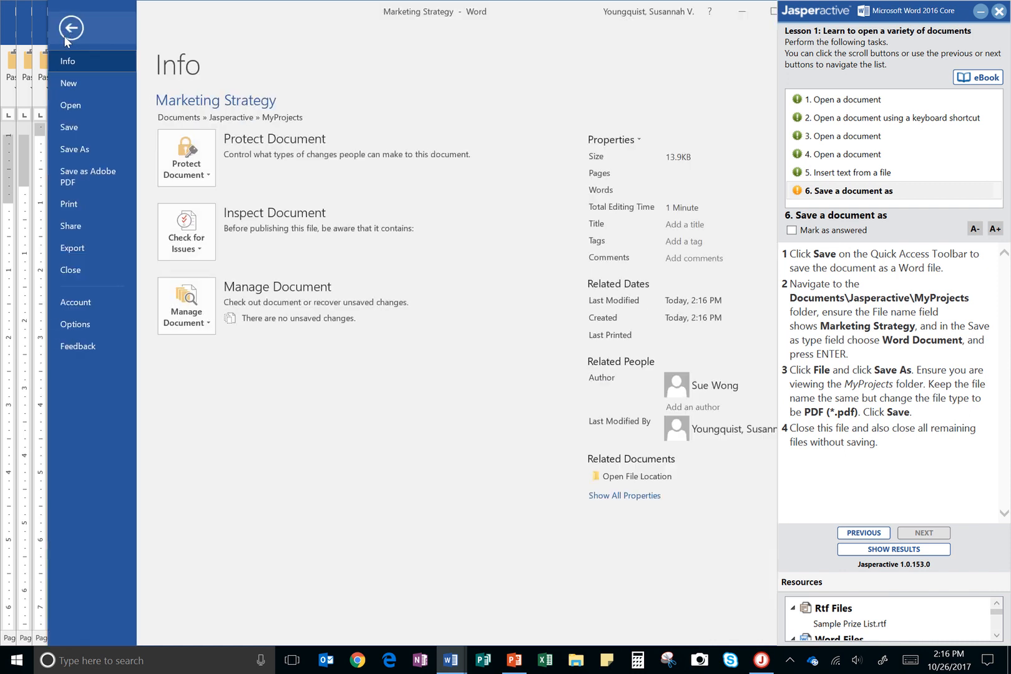
left_click(76, 148)
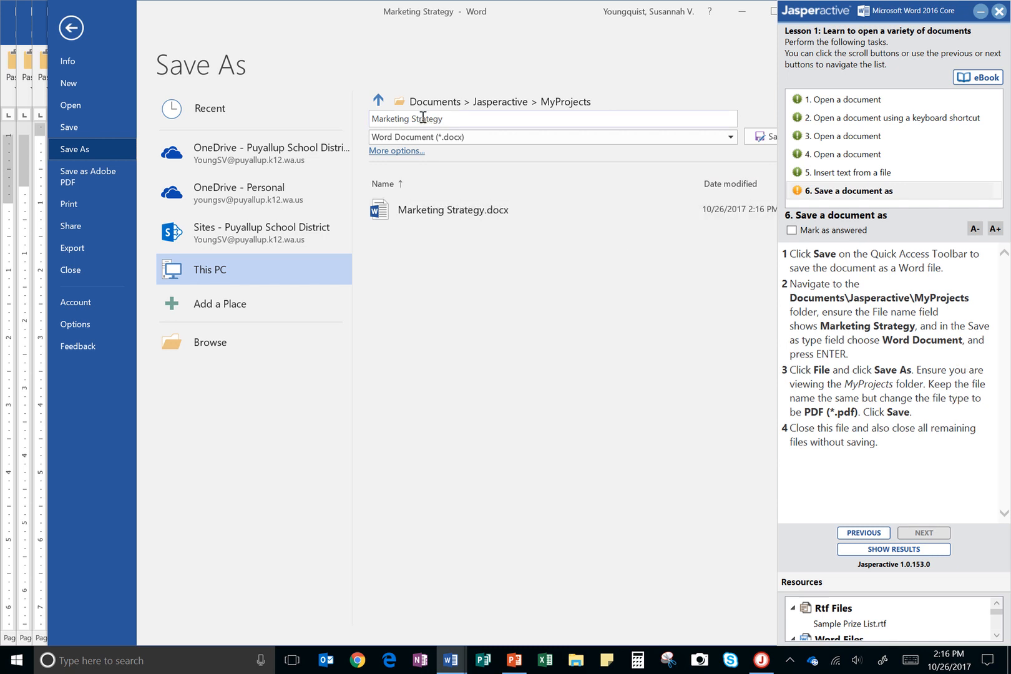
left_click(488, 138)
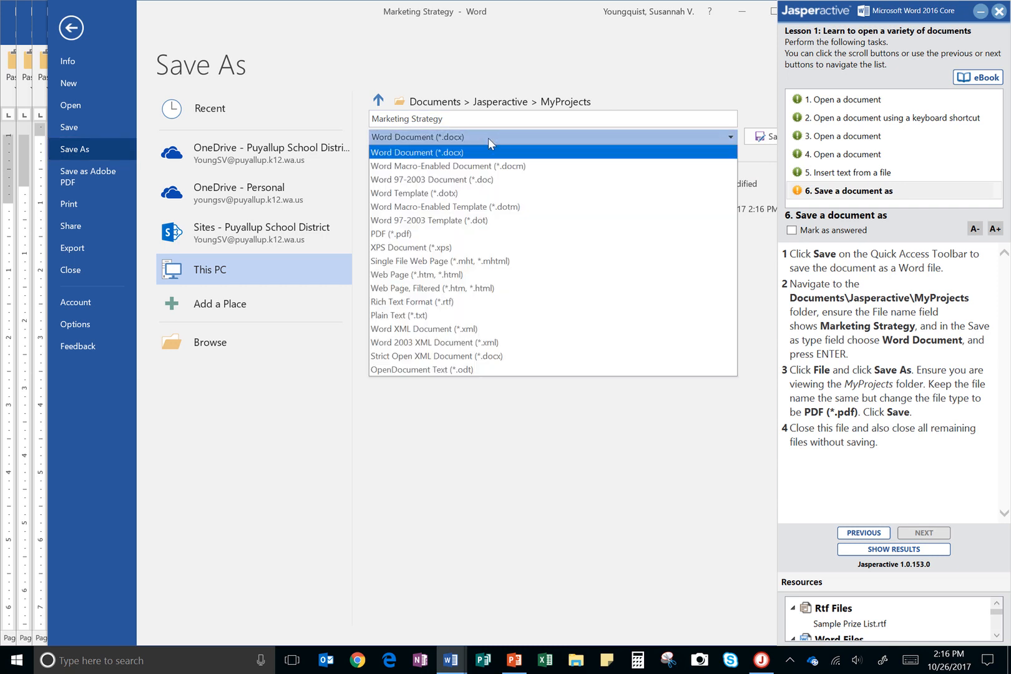
left_click(445, 234)
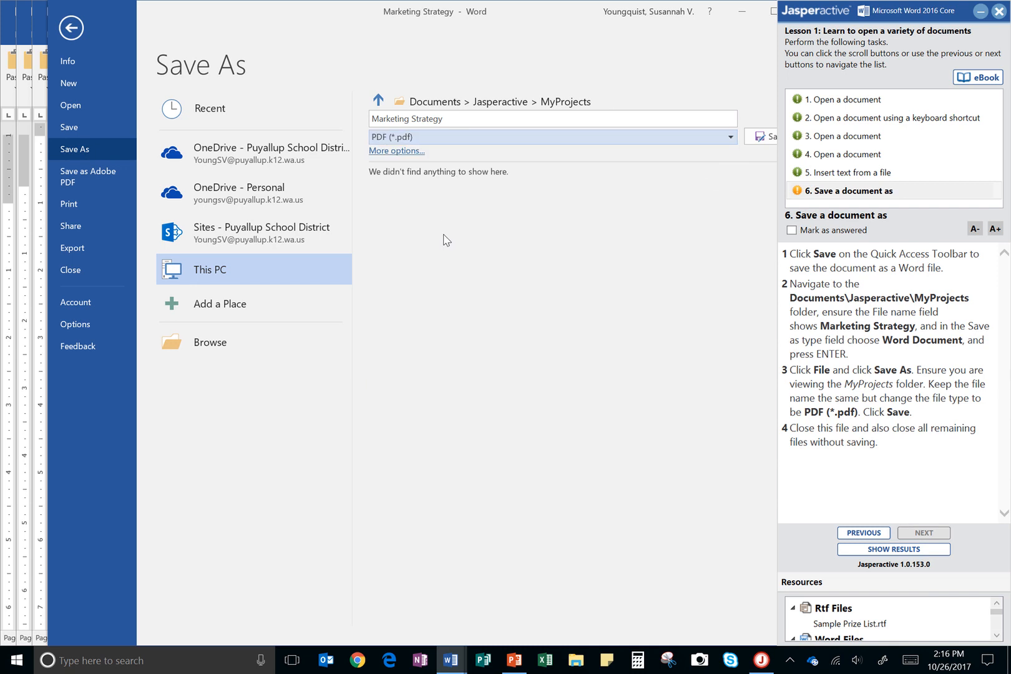
left_click(752, 135)
left_click(752, 135)
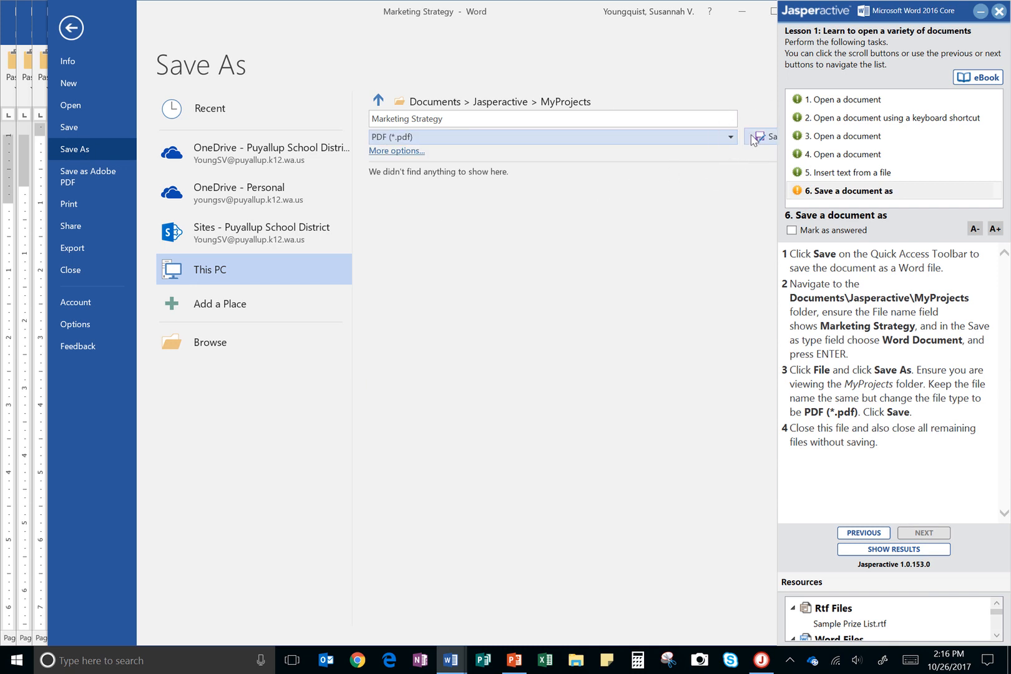